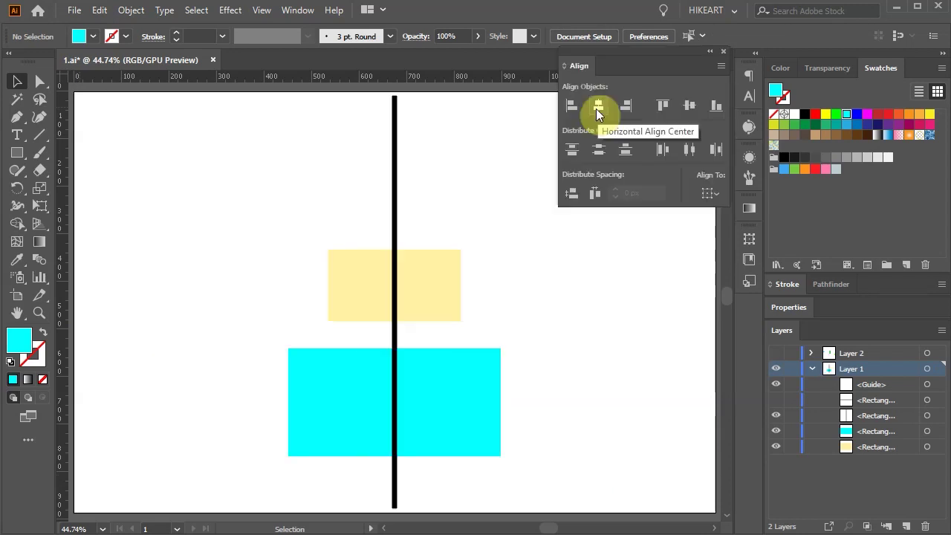
- Align the two rectangles horizontally to the right and distribute the UPLOAD and LIKE buttons with 120 px horizontal spacing
left_click(629, 109)
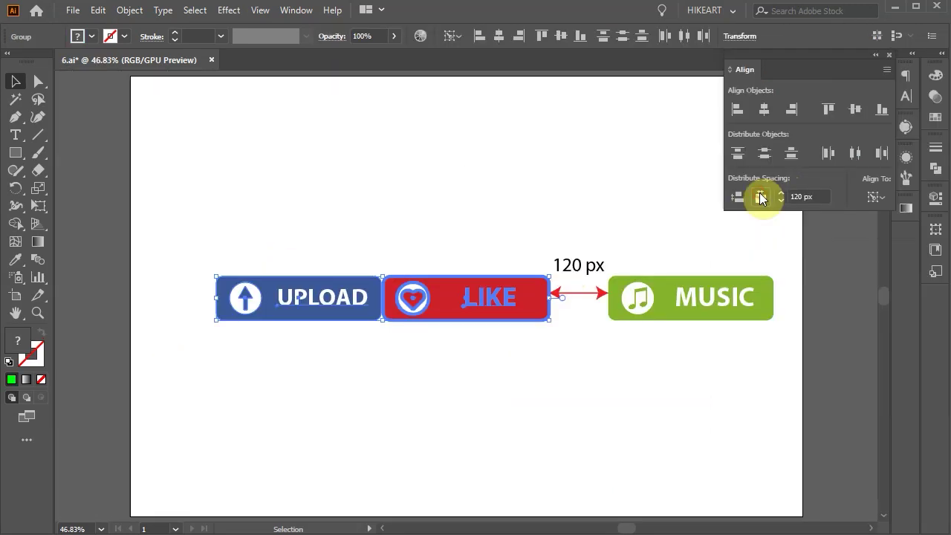
left_click(759, 198)
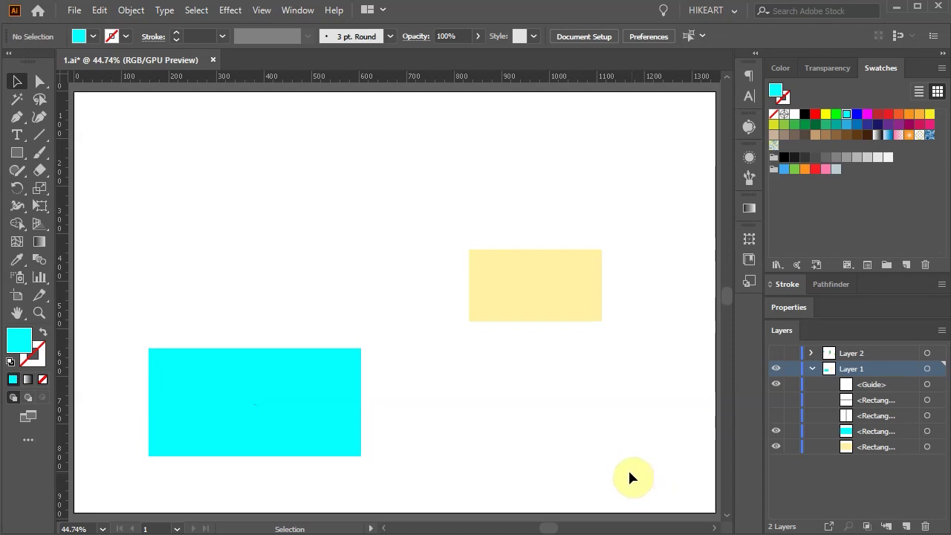
- Select the cyan rectangle and examine the alignment reference choices, including Align to Artboard
left_click(338, 377)
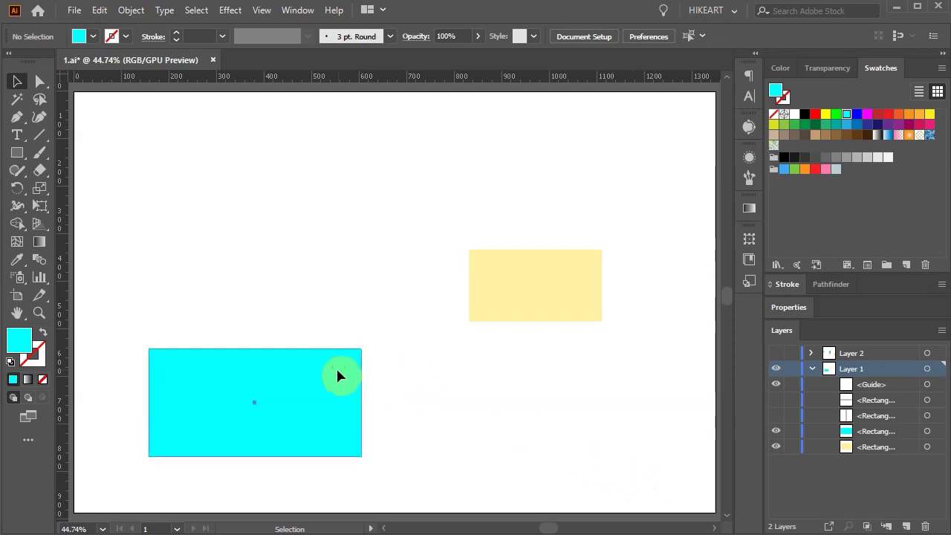
left_click(337, 375)
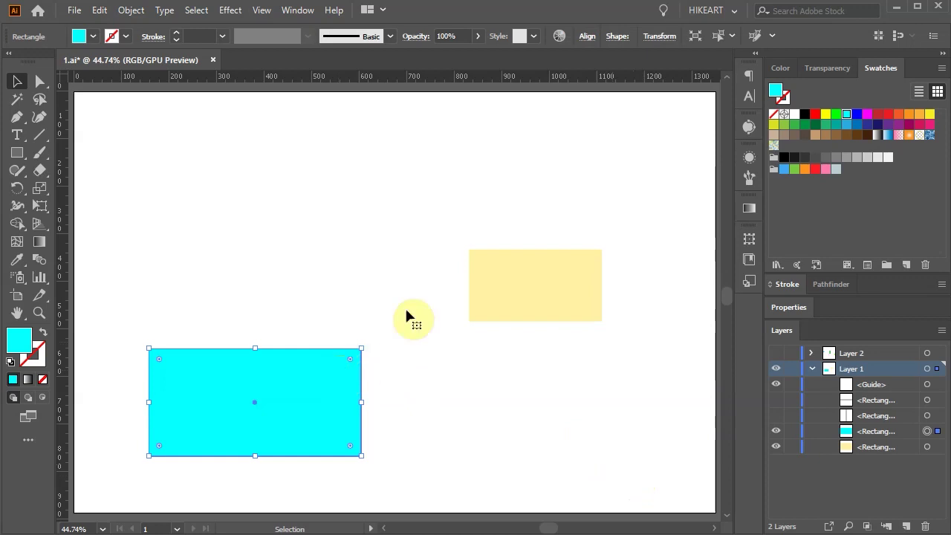
left_click(584, 37)
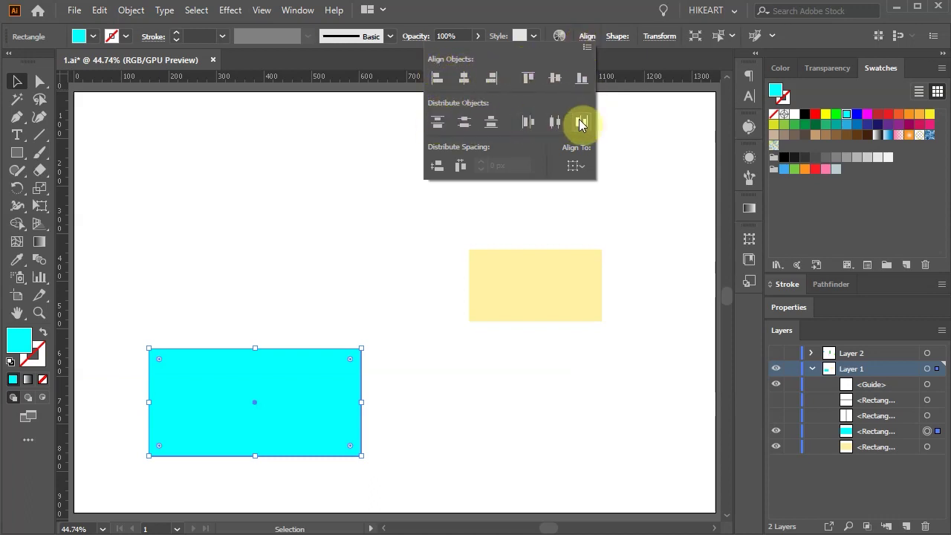
left_click(581, 167)
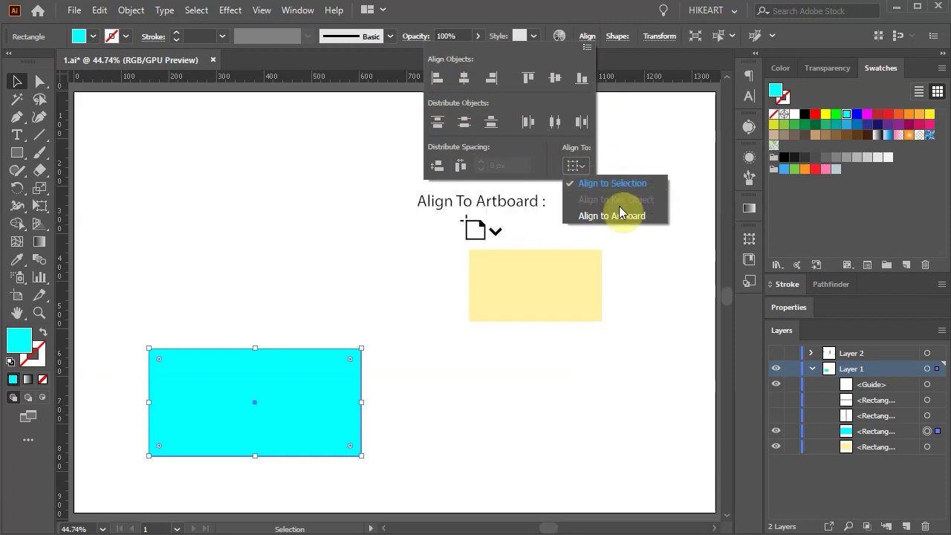
left_click(653, 215)
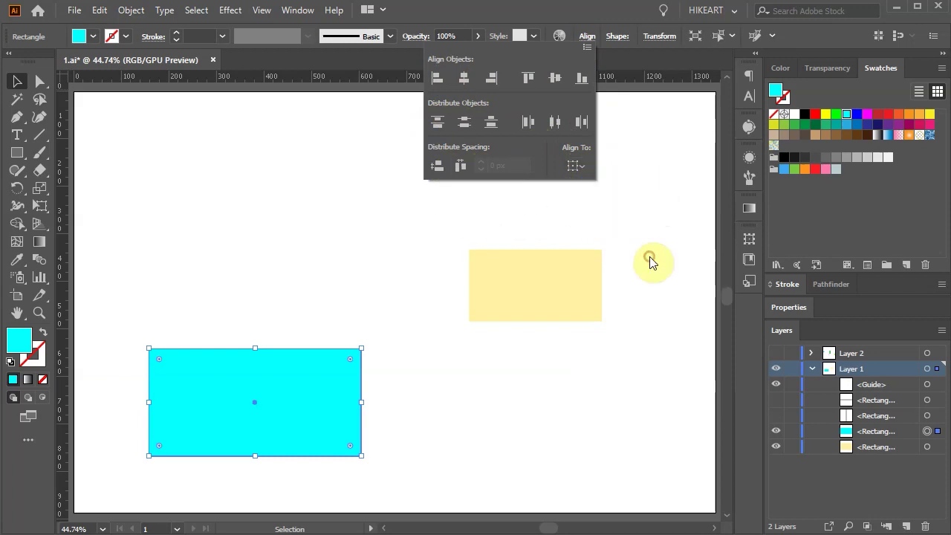
left_click(588, 38)
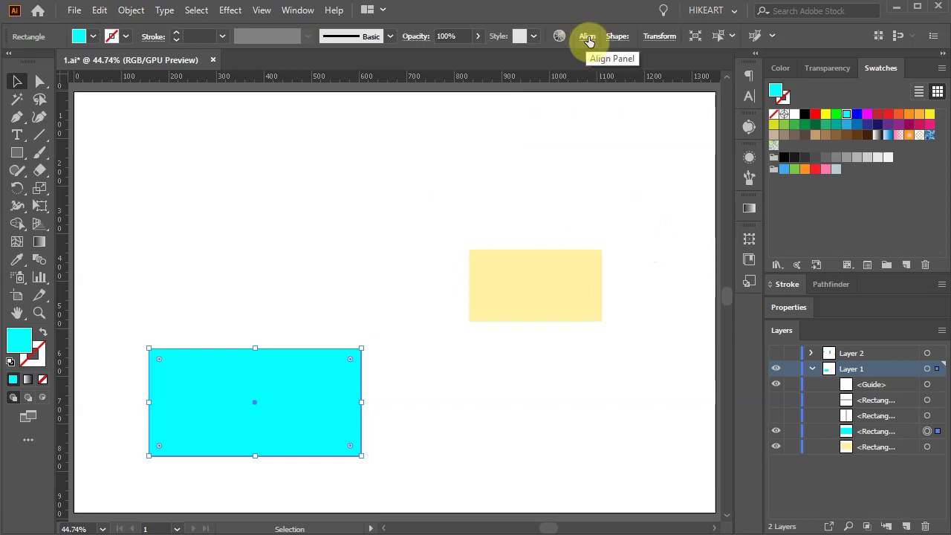
- Display the floating Align panel and show its extra options for distribute spacing and alignment reference
left_click(297, 10)
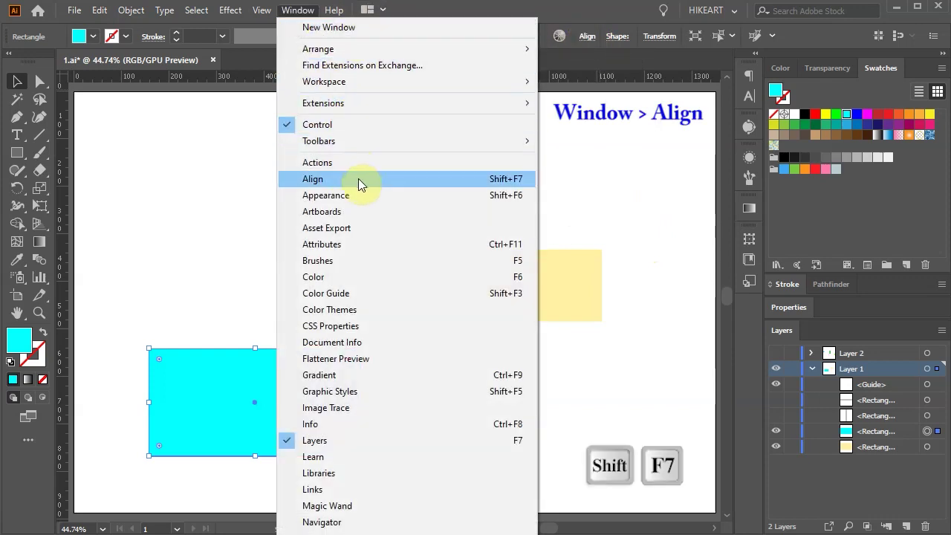
left_click(464, 179)
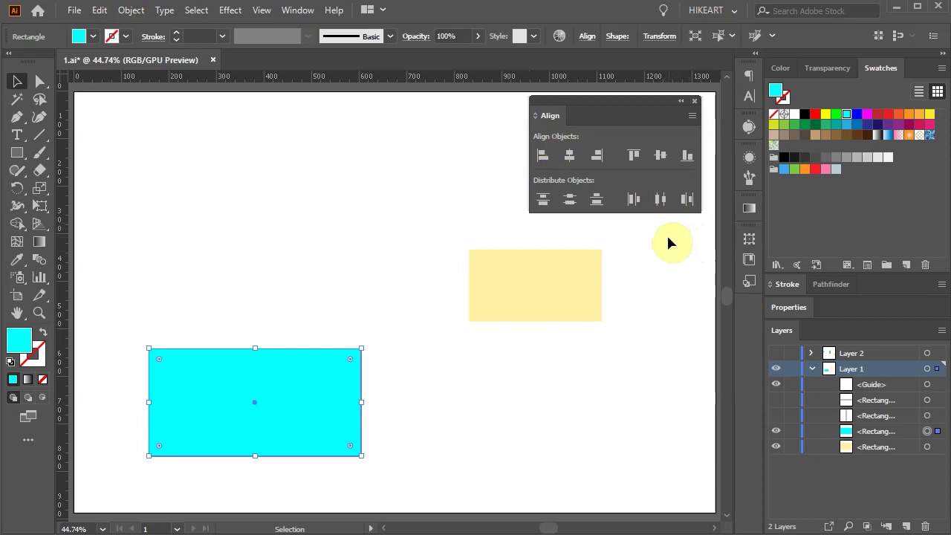
left_click(691, 117)
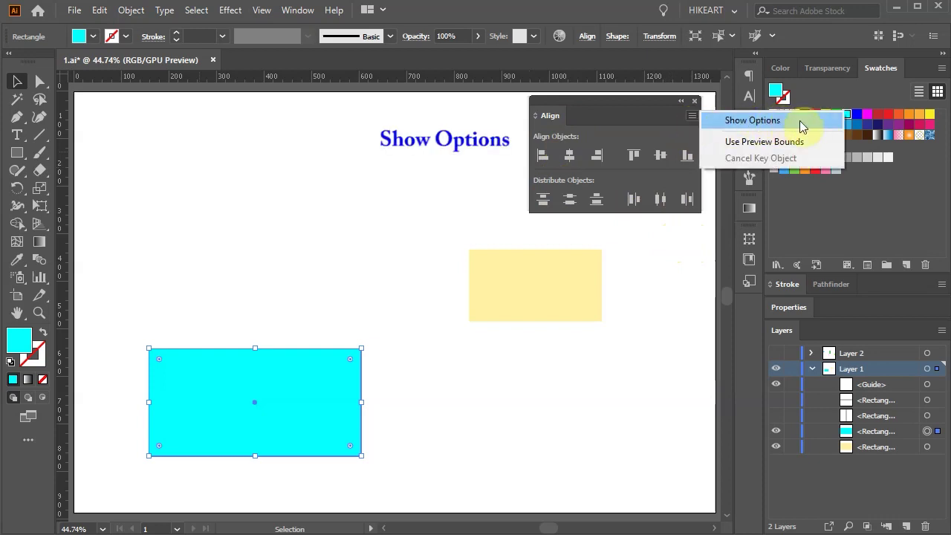
left_click(718, 120)
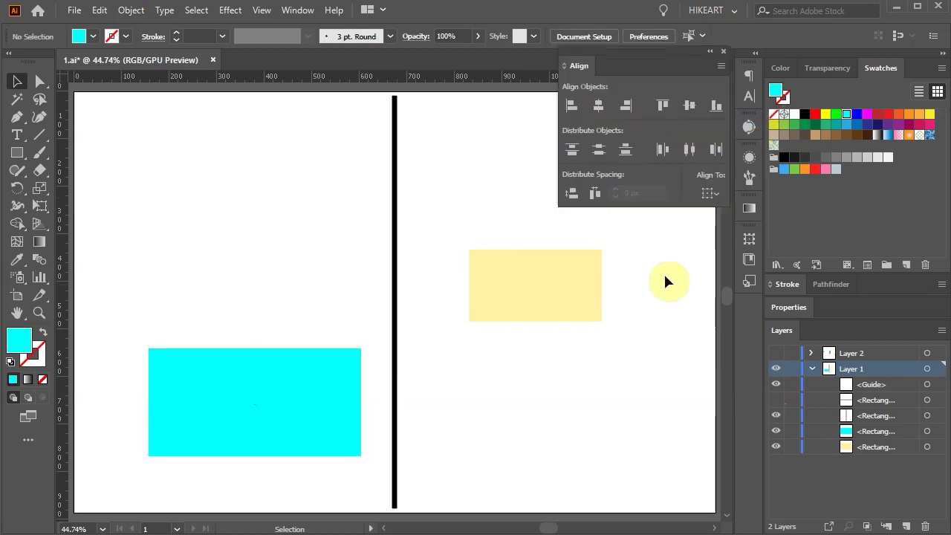
- Try the horizontal left, center and right alignments of the two rectangles against the black vertical bar
left_click(572, 107)
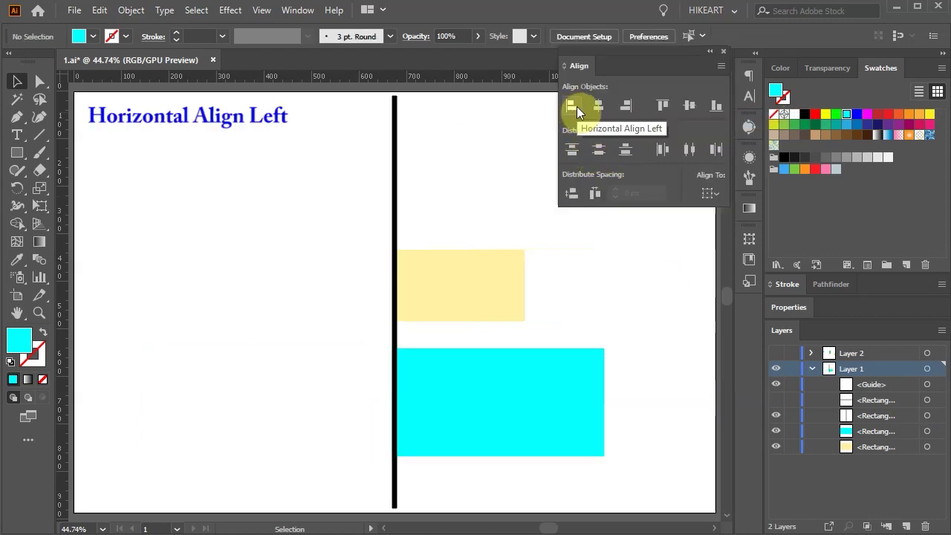
left_click(597, 108)
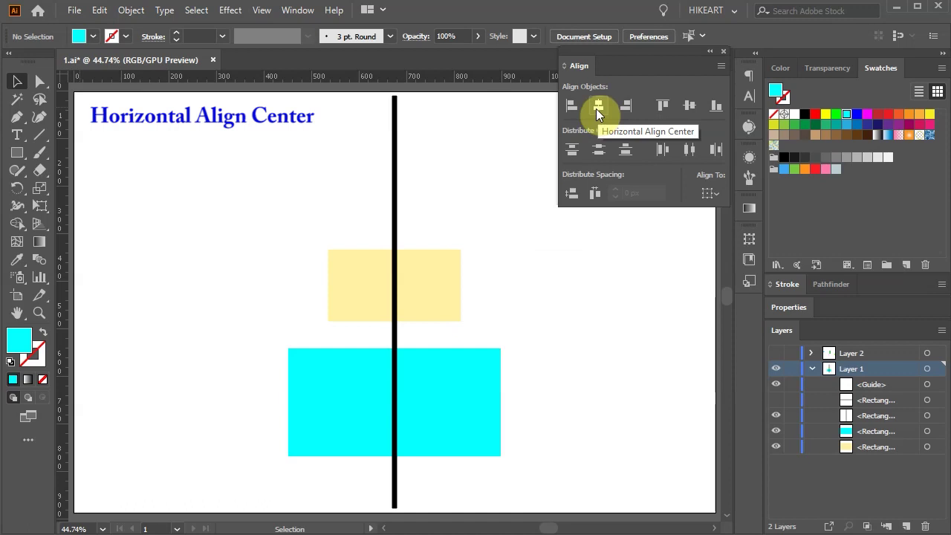
left_click(630, 108)
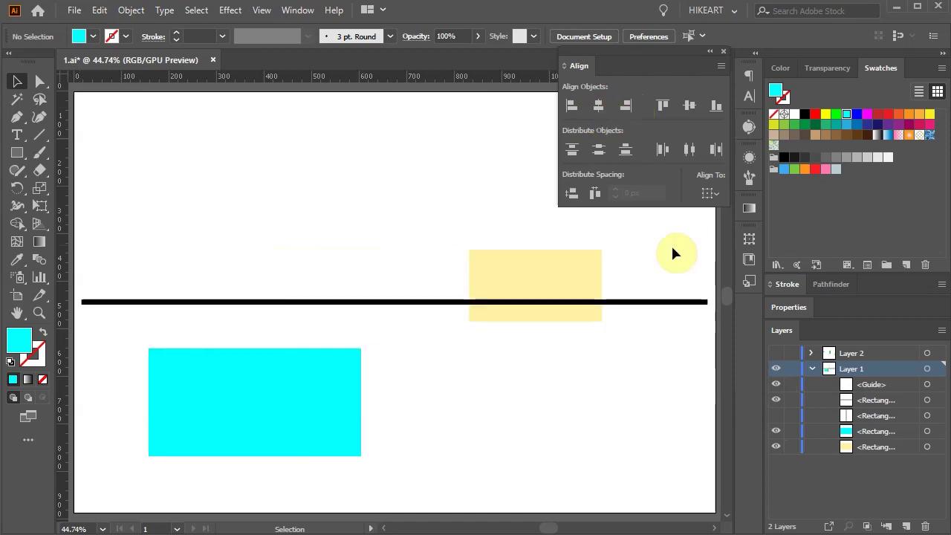
- Align the yellow and cyan rectangles vertically to the black horizontal bar, first by their tops and finally by their centers
left_click(662, 105)
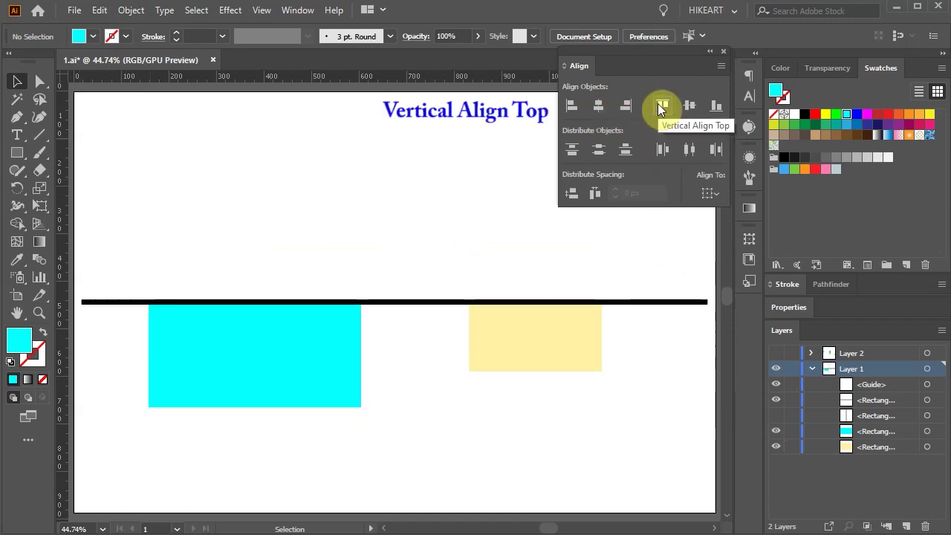
left_click(689, 106)
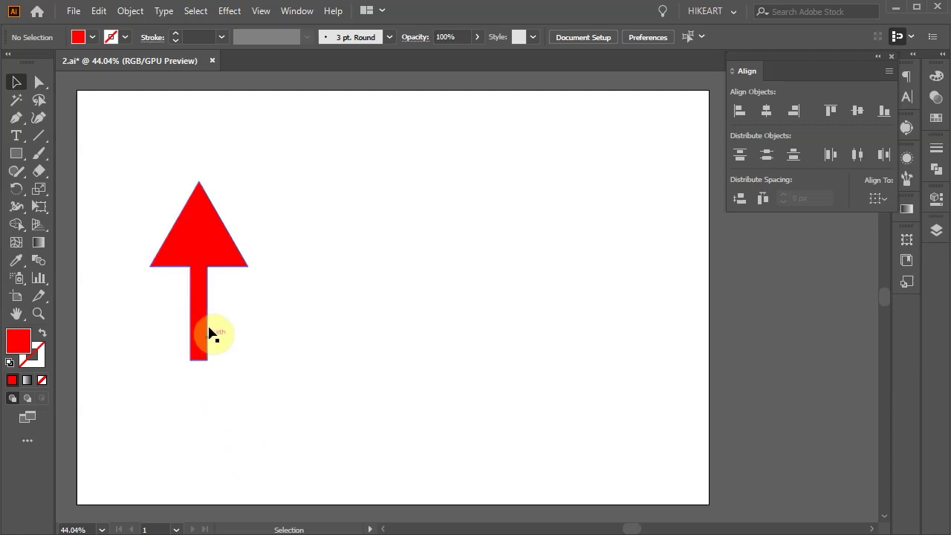
- Select the red arrow and set the alignment reference to Align to Artboard
left_click(206, 258)
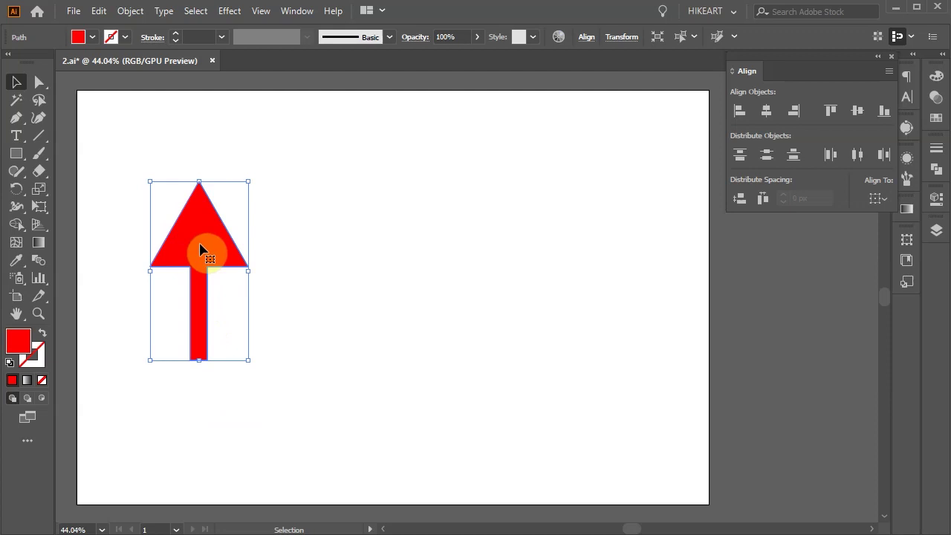
left_click(739, 111)
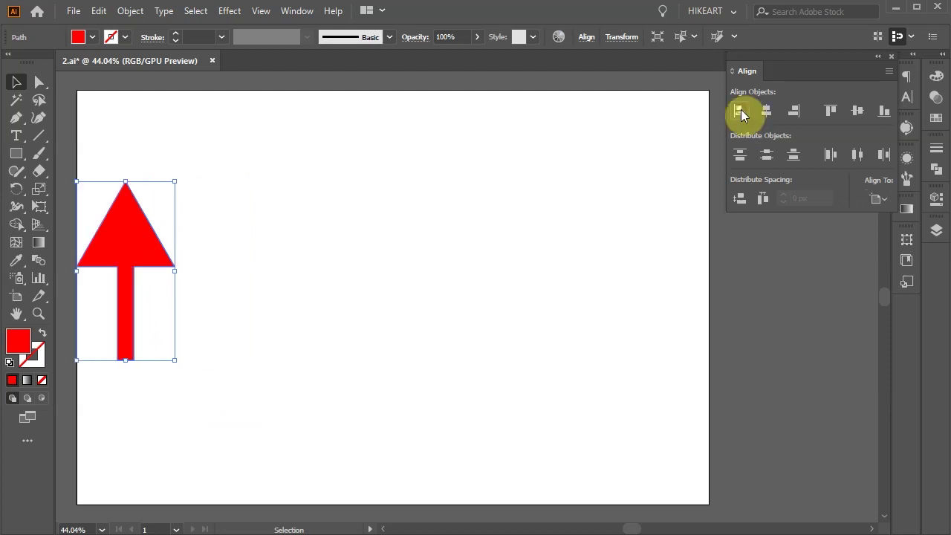
left_click_drag(128, 251, 201, 251)
left_click(876, 198)
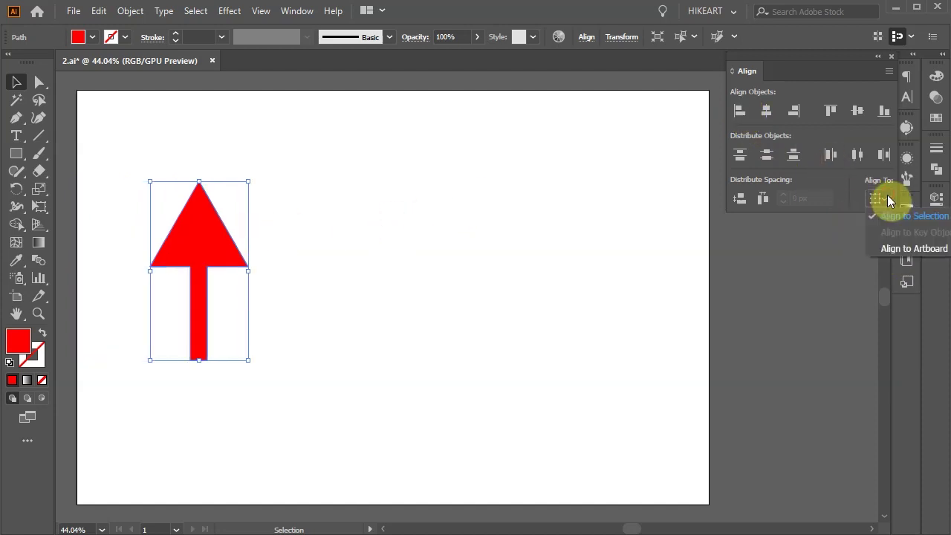
left_click(883, 250)
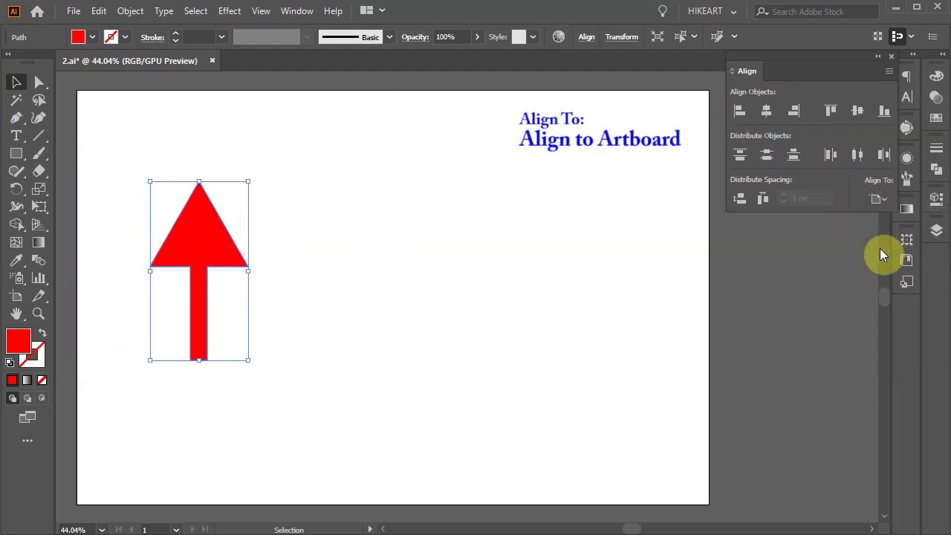
- Try aligning the red arrow to the artboard's left, horizontal center and right, undoing each alignment
left_click(739, 111)
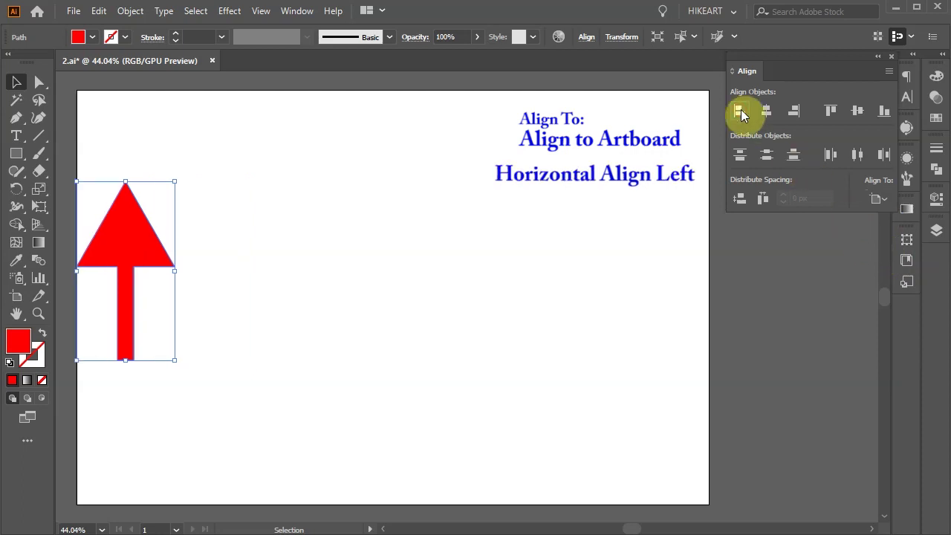
key("ctrl+z")
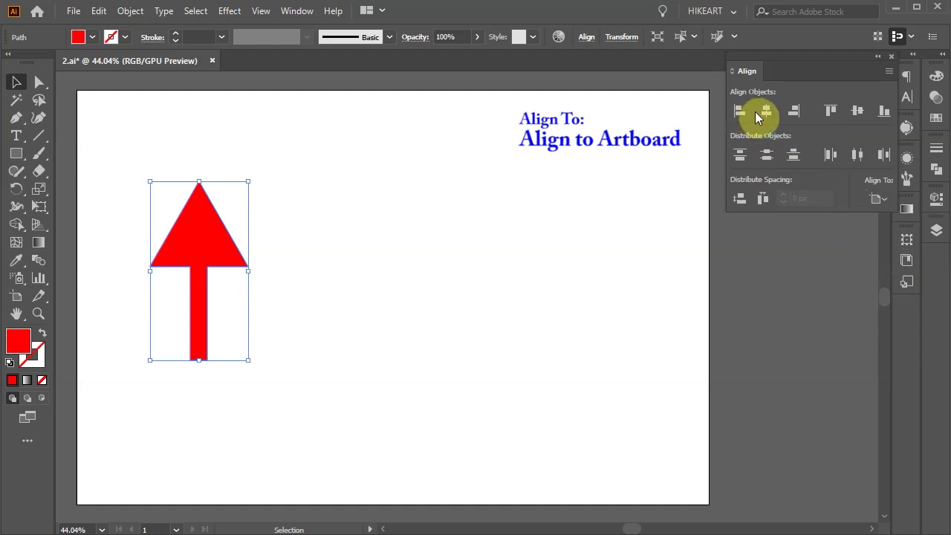
left_click(765, 110)
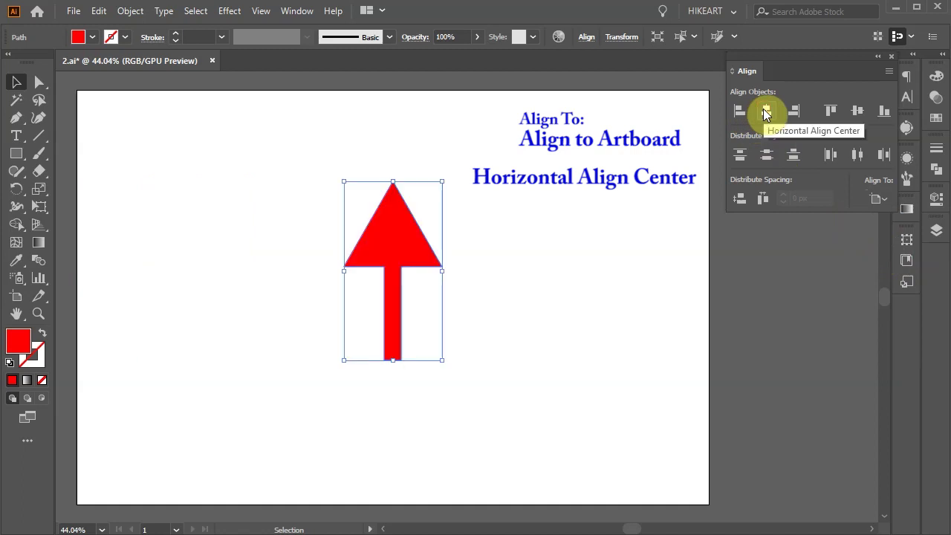
key("ctrl+z")
left_click(797, 116)
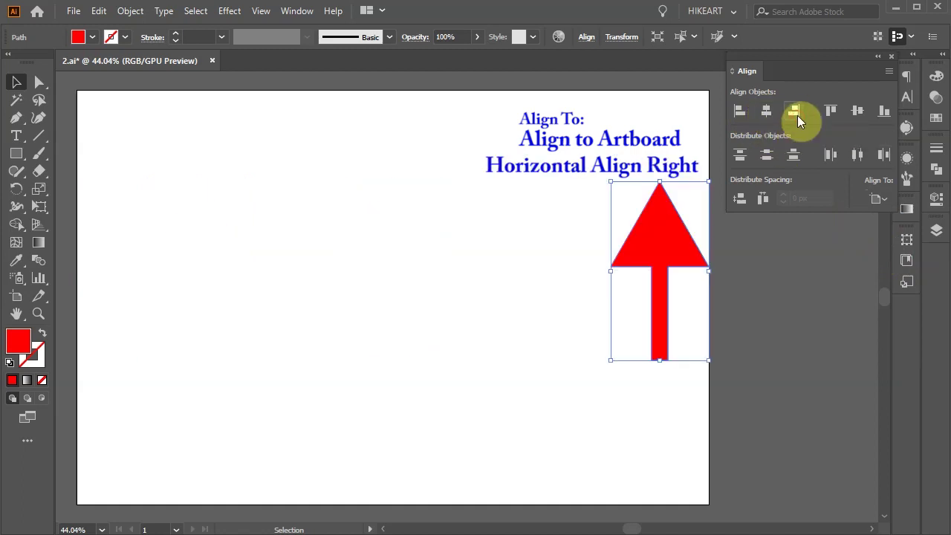
key("ctrl+z")
- Try aligning the red arrow to the artboard's top, vertical center and bottom, undoing each alignment
left_click(831, 113)
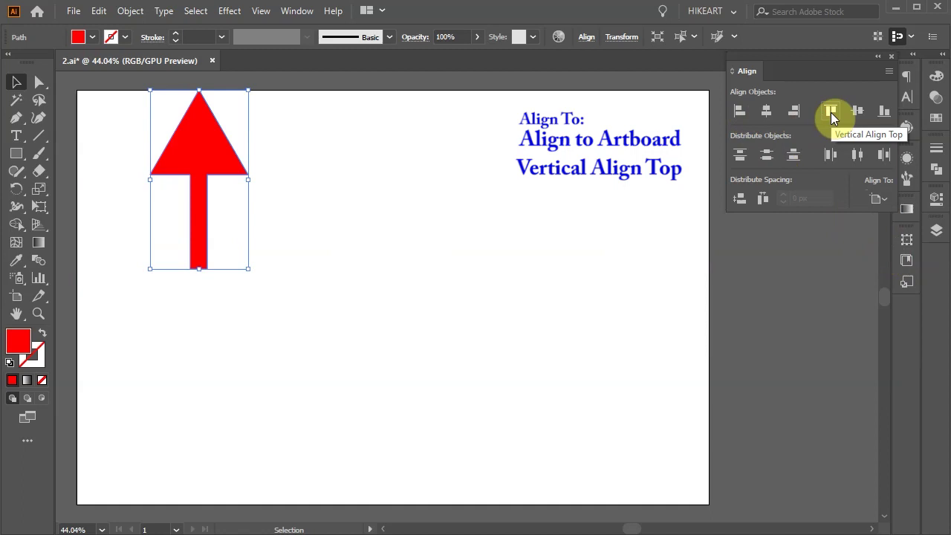
key("ctrl+z")
left_click(858, 110)
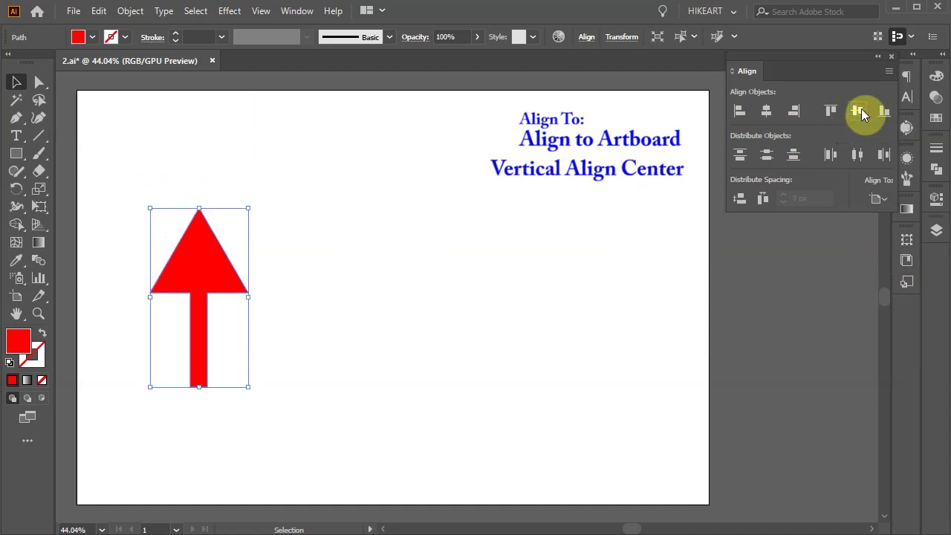
key("ctrl+z")
left_click(882, 112)
key("ctrl+z")
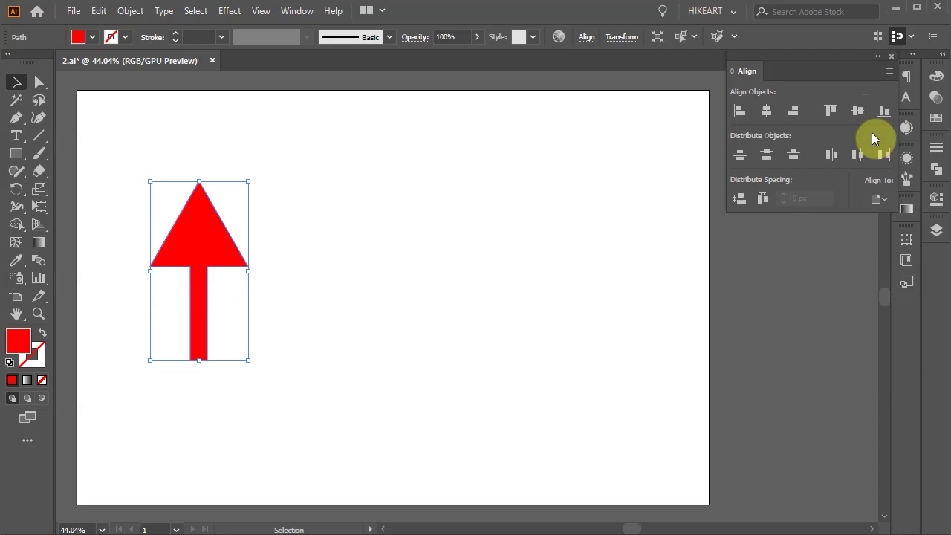
- Center the red arrow both horizontally and vertically on the artboard
key("ctrl+z")
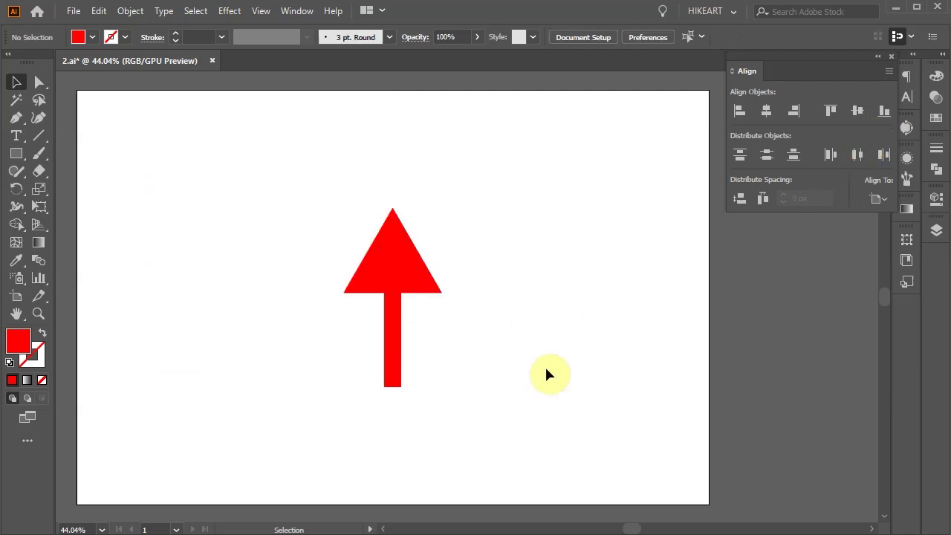
key("ctrl+shift+z")
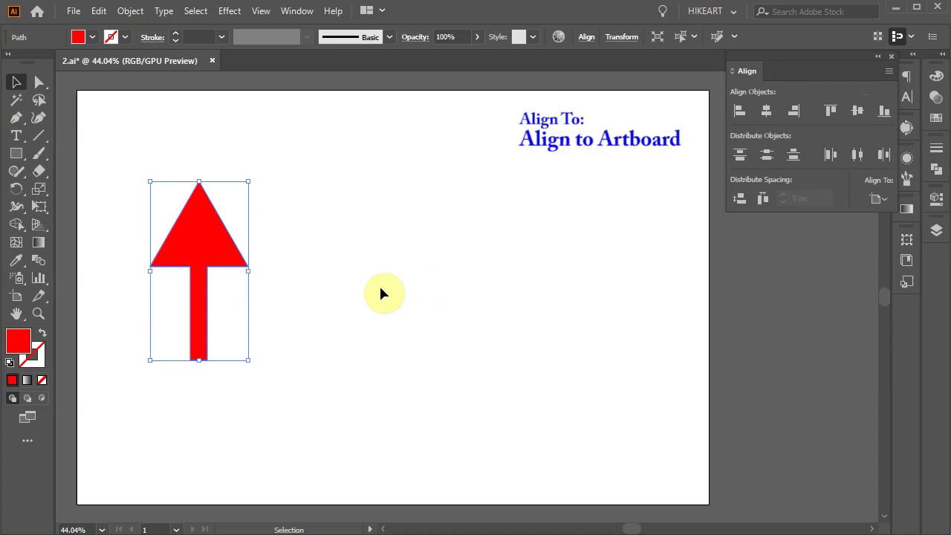
left_click(768, 113)
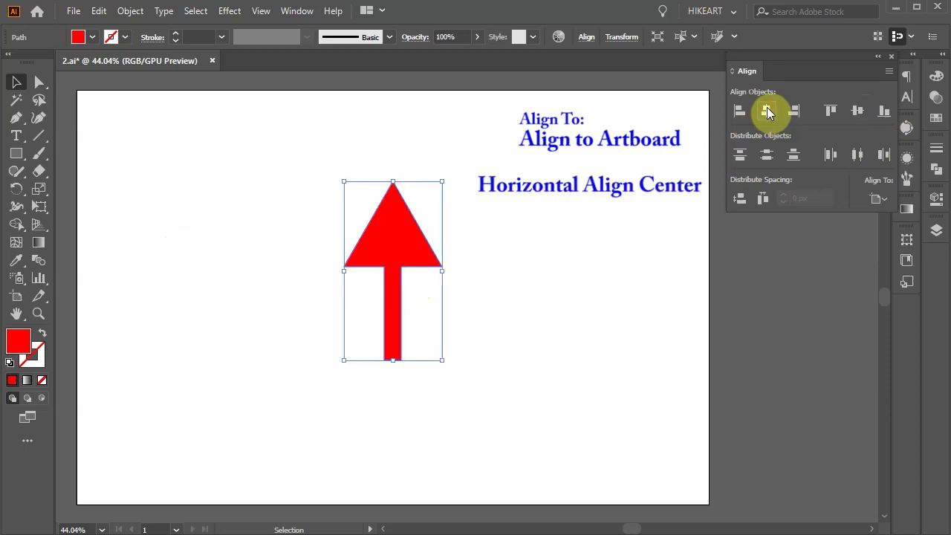
left_click(857, 111)
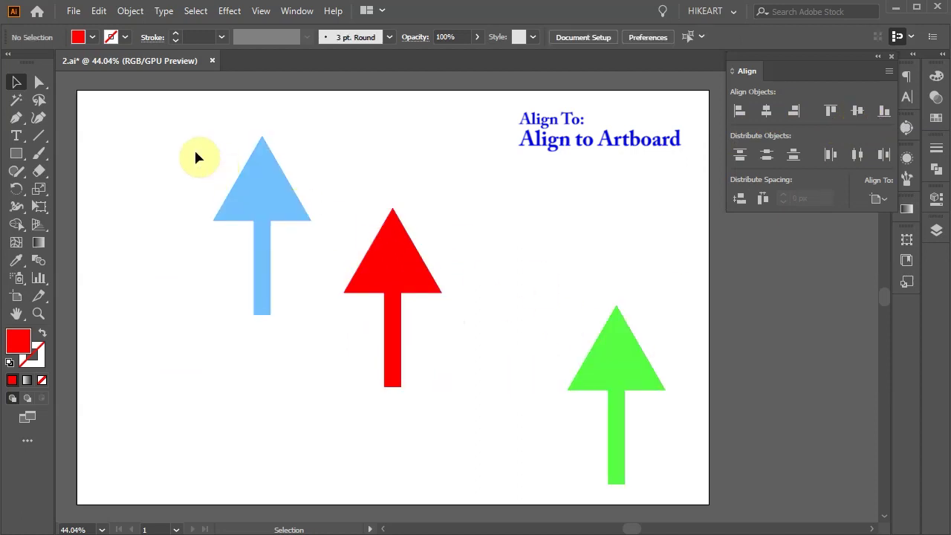
- Select the blue, red and green arrows, try aligning them to the artboard's left edge, and undo that alignment
left_click_drag(343, 238, 686, 498)
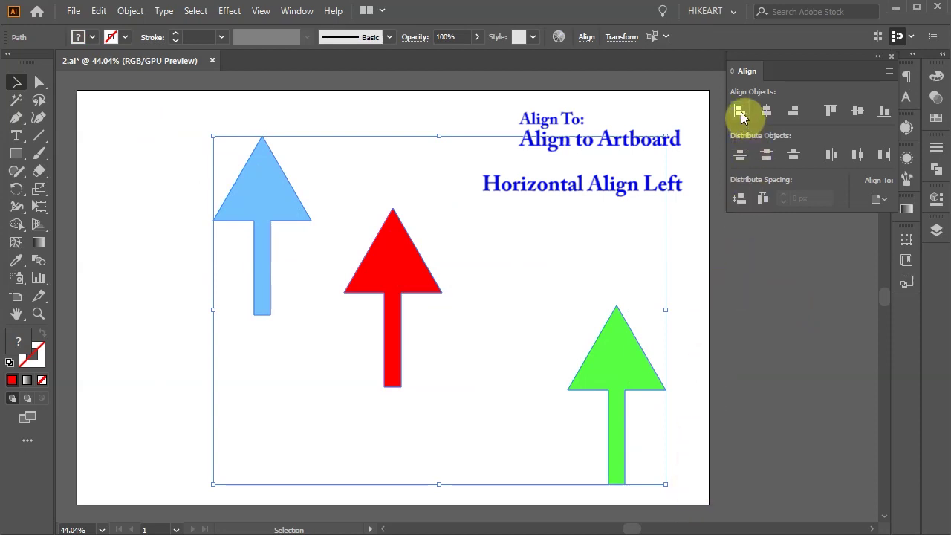
left_click(740, 112)
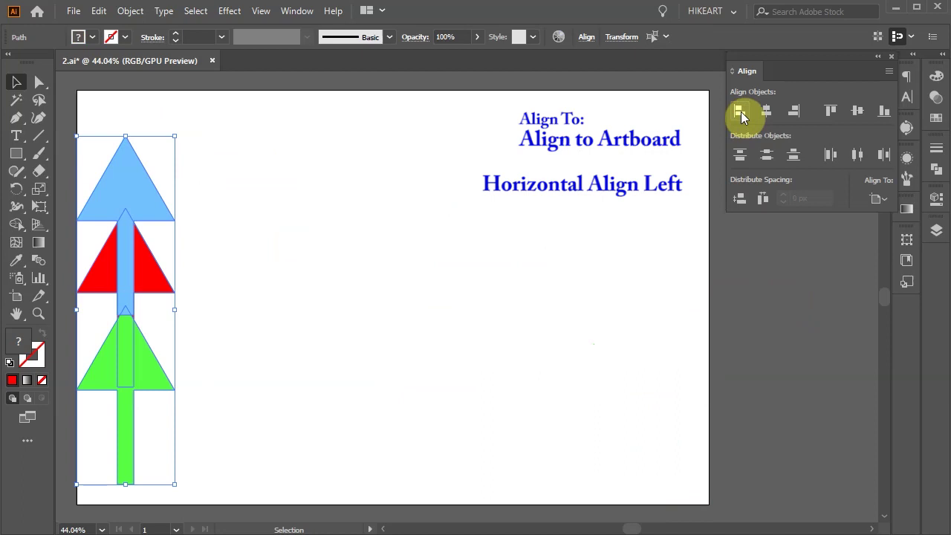
key("ctrl+z")
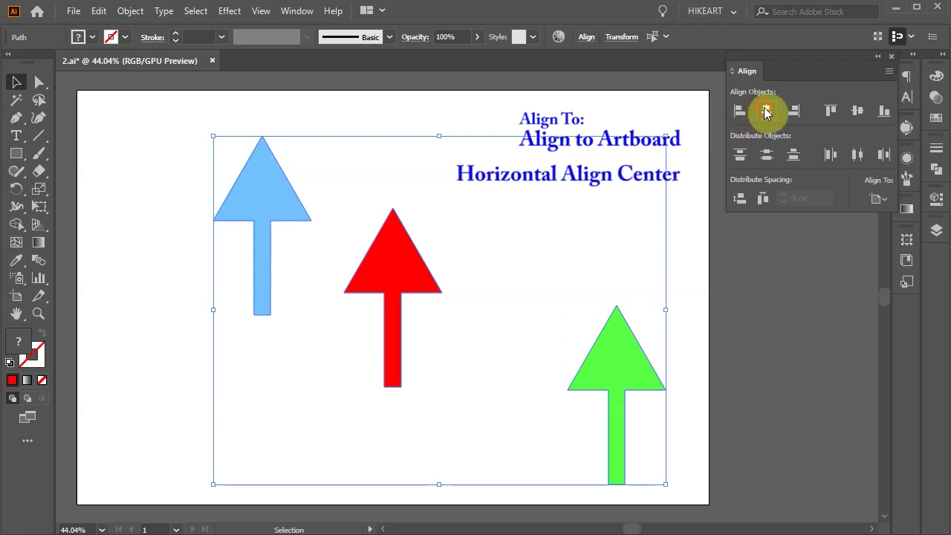
- Try aligning the three arrows to the artboard's horizontal center and right edge, undoing each alignment
left_click(766, 111)
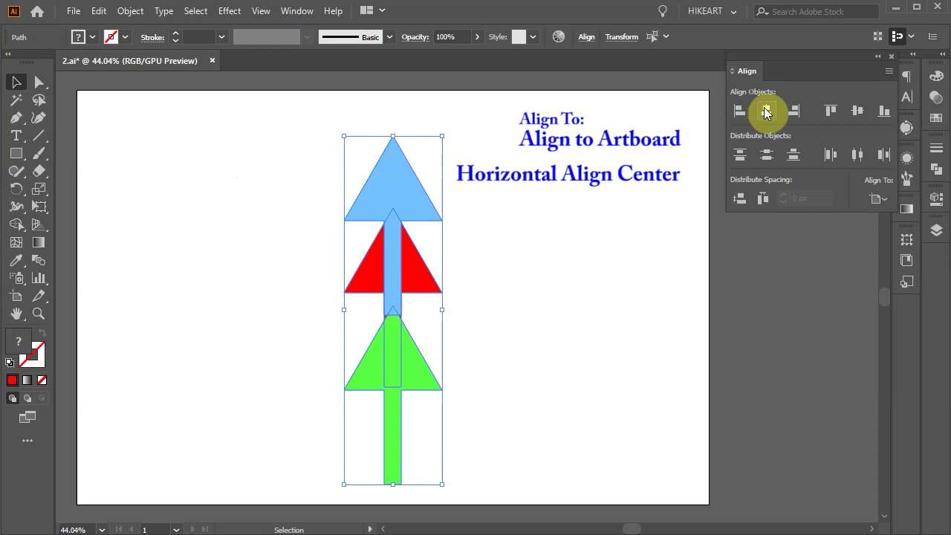
key("ctrl+z")
left_click(793, 112)
key("ctrl+z")
- Try aligning the three arrows to the artboard's top, vertical center and bottom, undoing each alignment
left_click(829, 112)
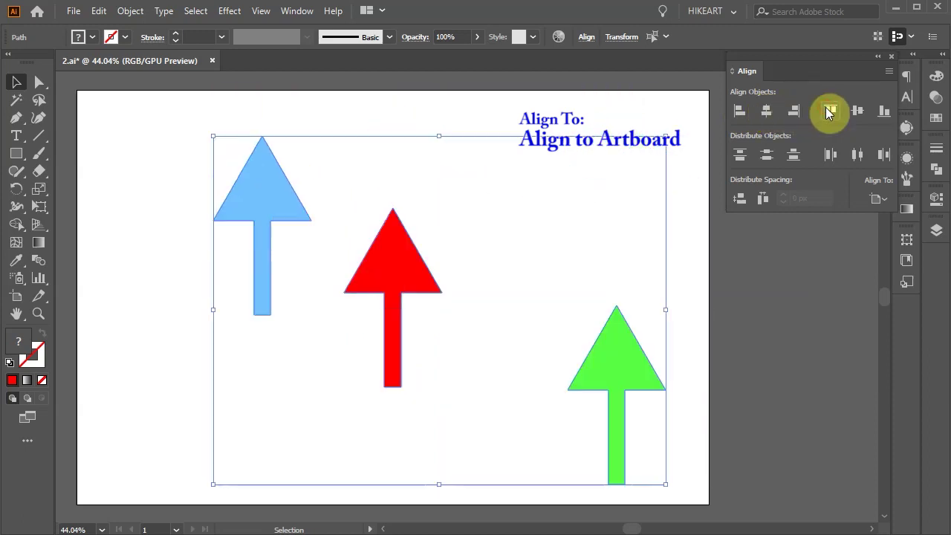
key("ctrl+z")
left_click(855, 111)
key("ctrl+z")
left_click(881, 111)
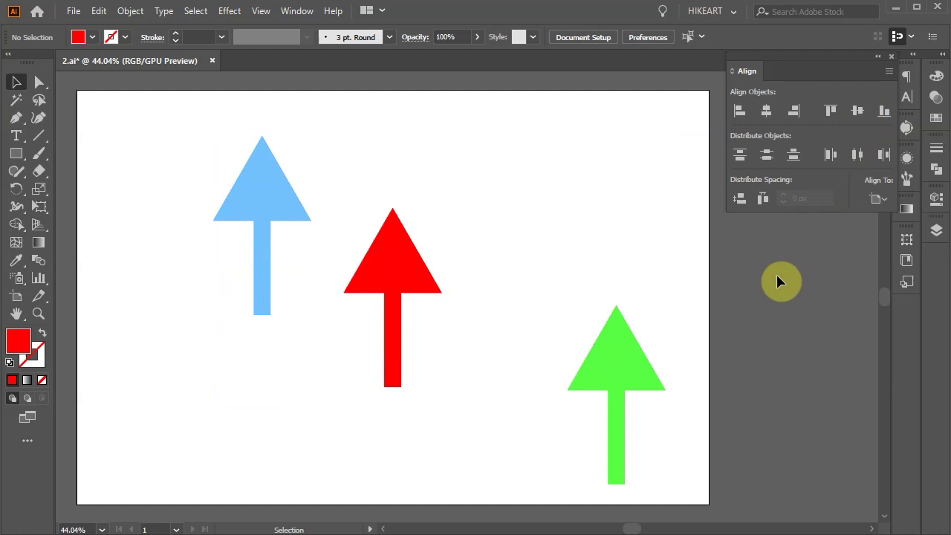
- Select only the blue and red arrows and set the alignment reference to Align to Selection
left_click_drag(252, 221, 685, 493)
left_click(684, 275)
left_click(259, 190)
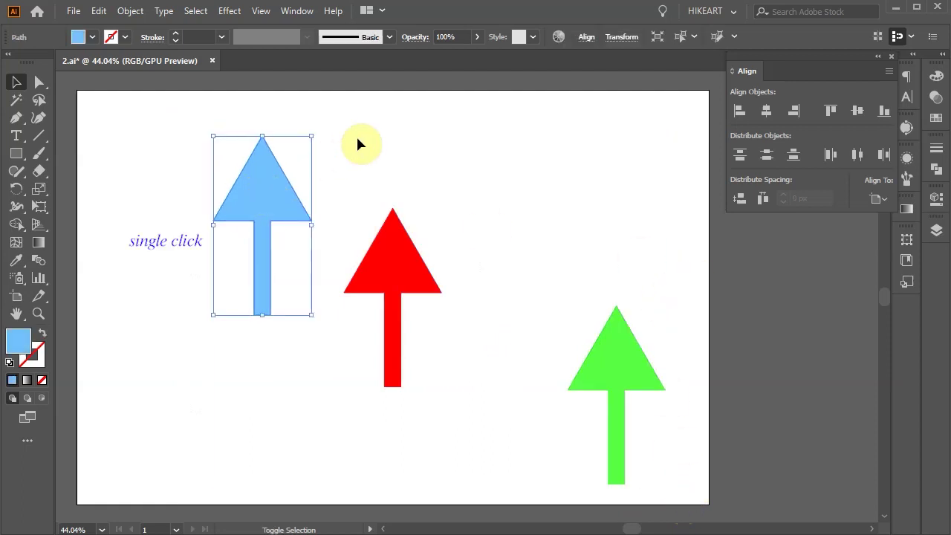
left_click(408, 259, "shift")
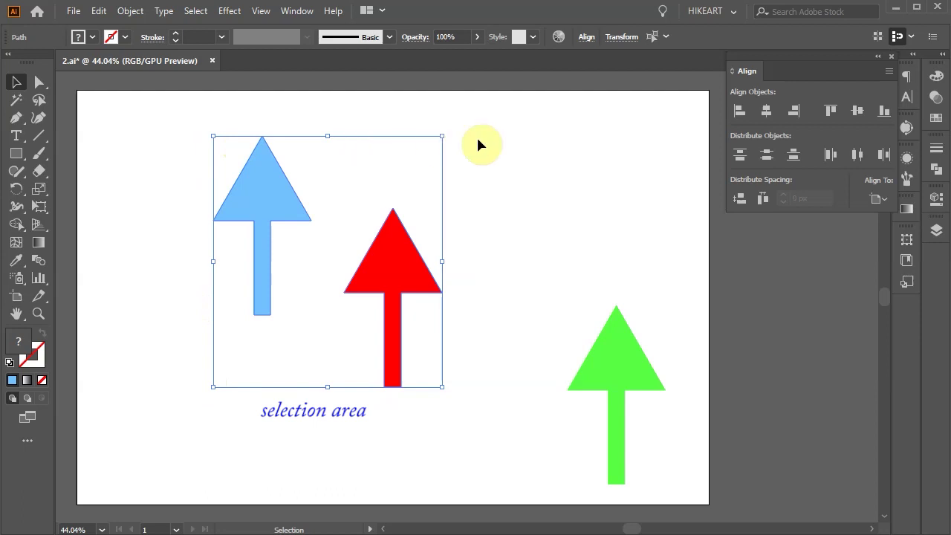
left_click(887, 197)
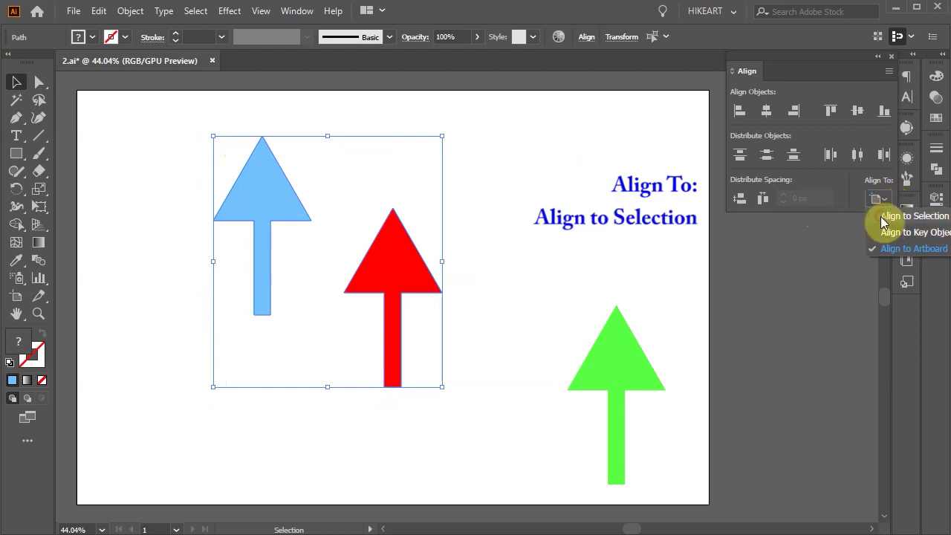
left_click(881, 217)
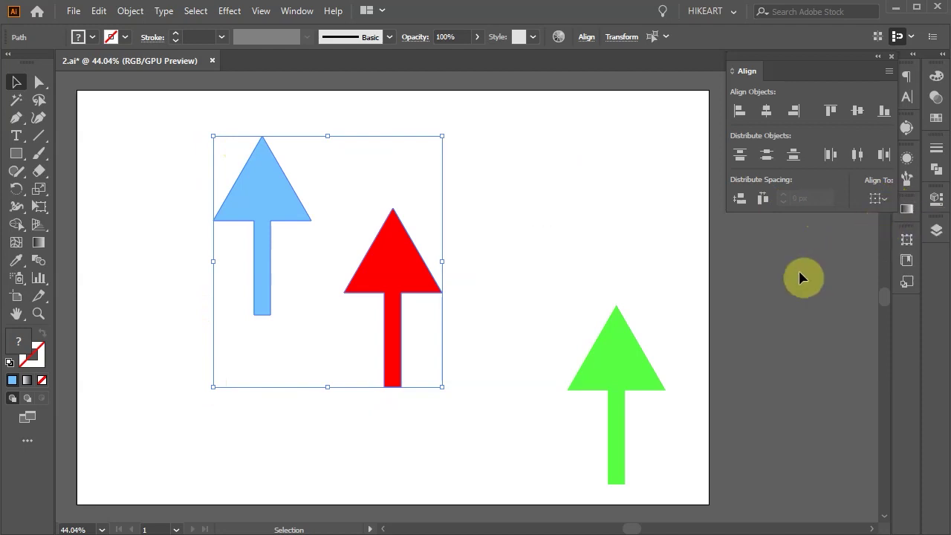
- Align the blue and red arrows to the selection's left edge after trying and undoing top and bottom alignment
left_click(830, 111)
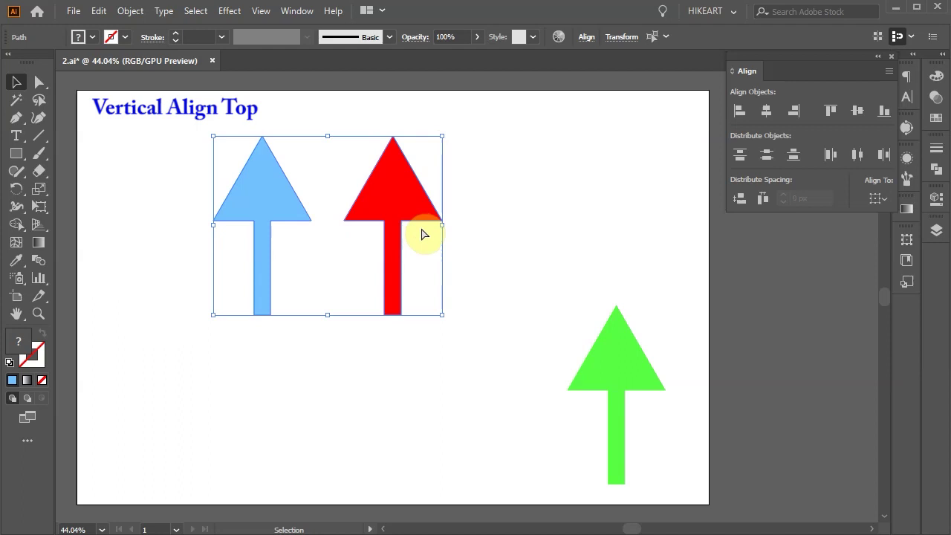
key("ctrl+z")
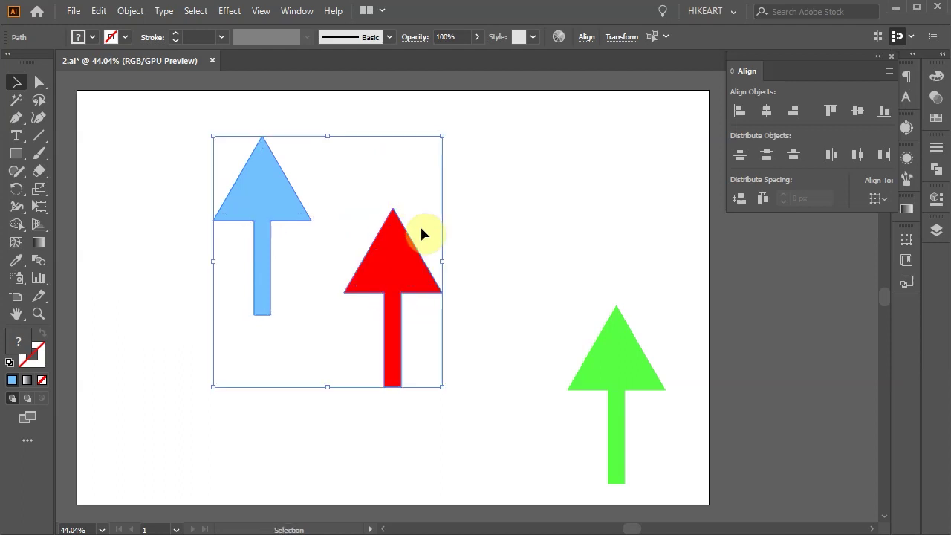
left_click(883, 111)
key("ctrl+z")
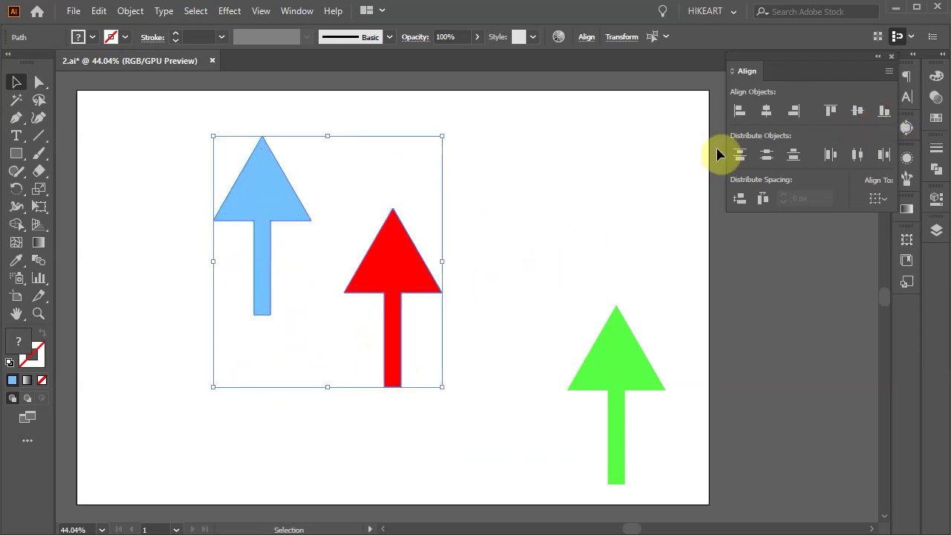
left_click(739, 112)
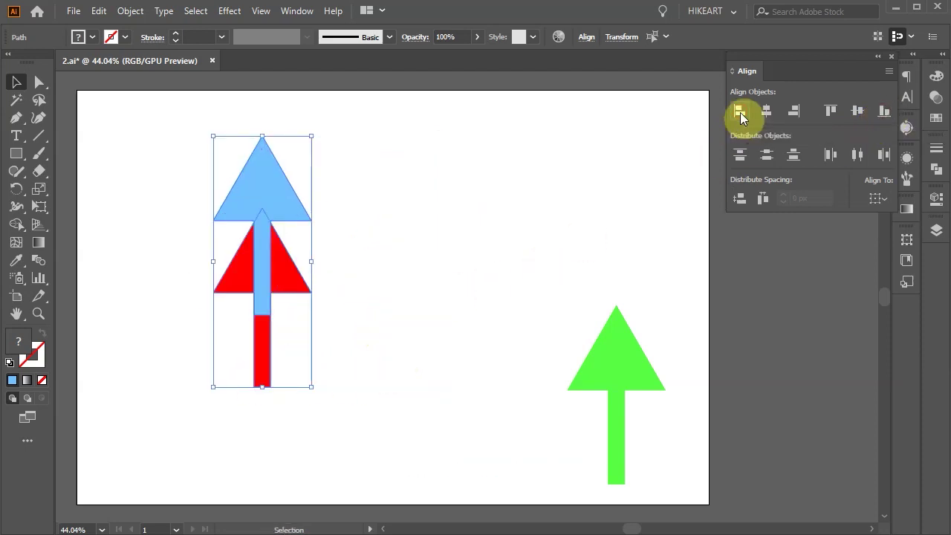
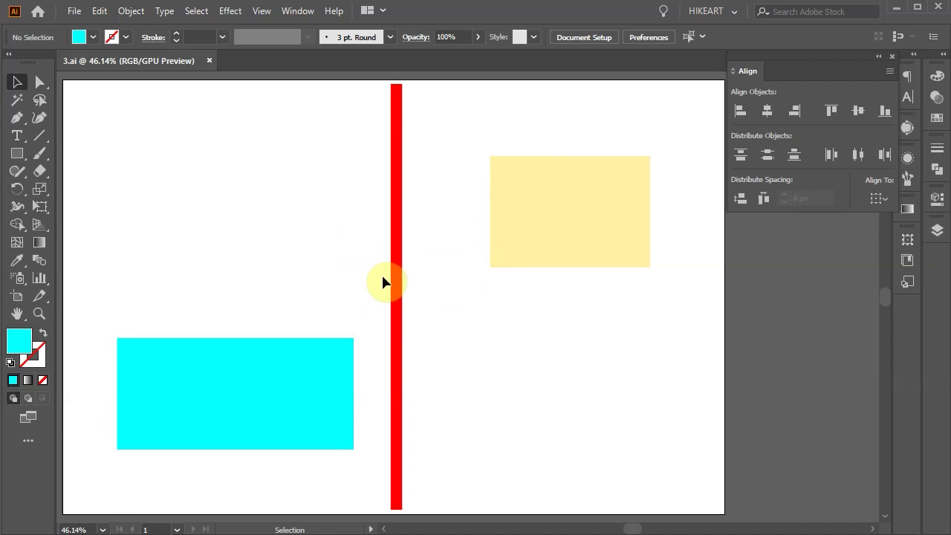
- Select the cyan rectangle, red bar and yellow rectangle, and set the alignment reference to Align to Key Object
left_click_drag(81, 89, 696, 515)
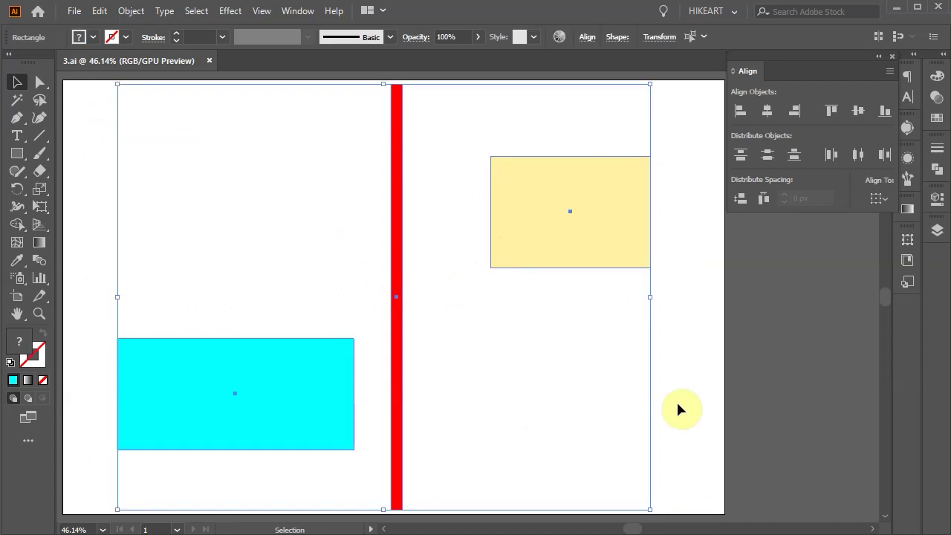
left_click(883, 199)
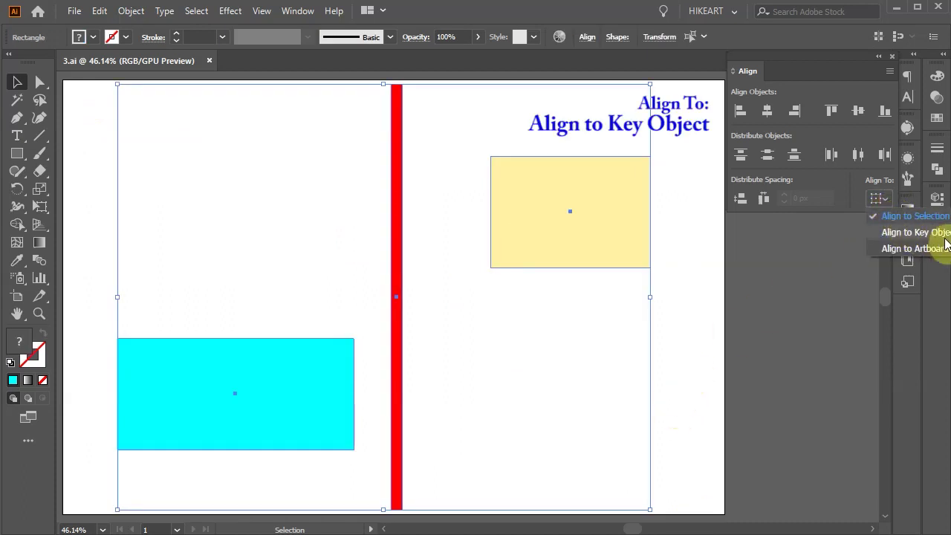
left_click(895, 234)
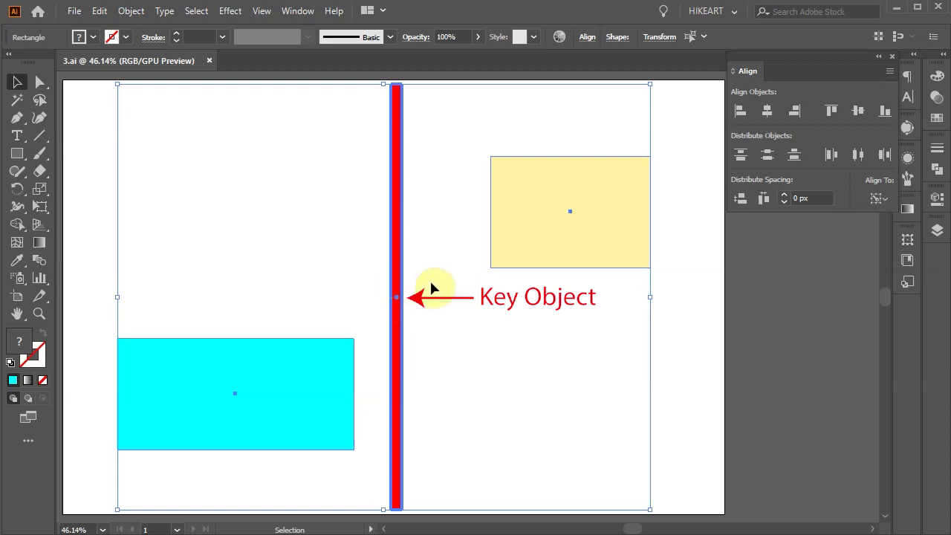
- Try aligning both rectangles to the left edge of the red bar as key object, and undo the alignment
left_click(740, 112)
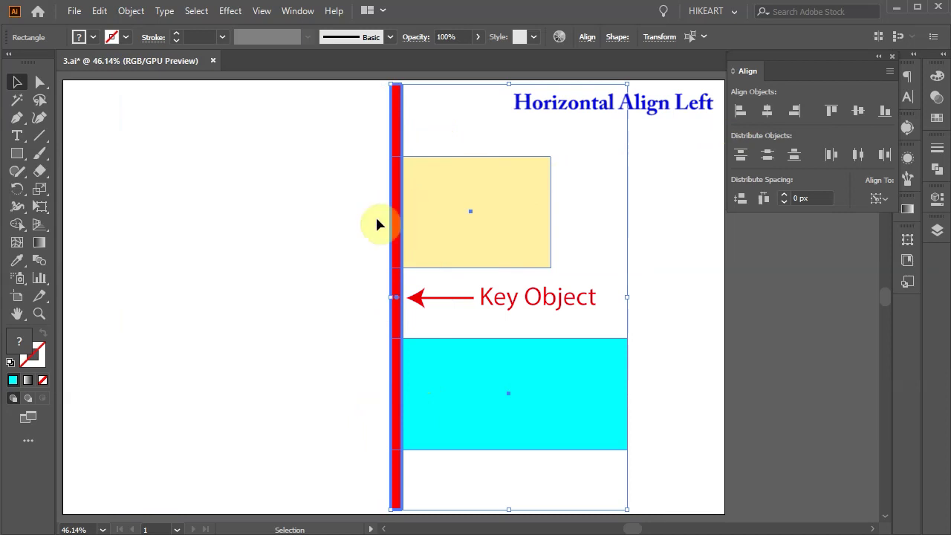
key("a")
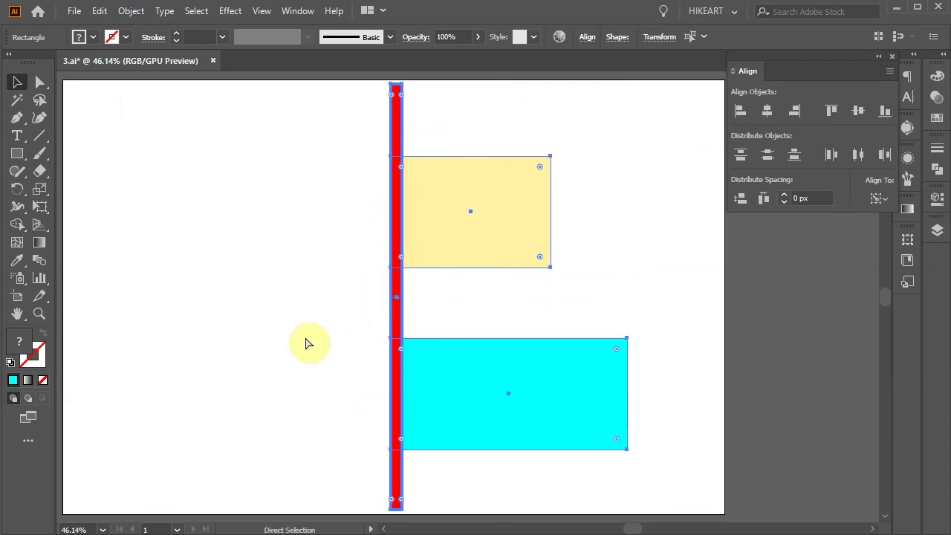
key("ctrl+z")
key("v")
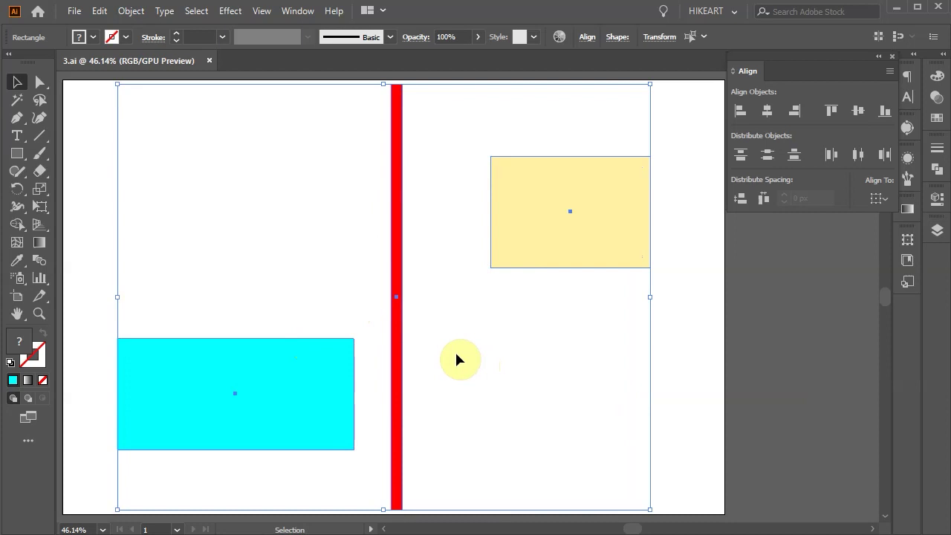
- Make the yellow rectangle the key object and try centering the other objects horizontally on it
left_click(534, 192)
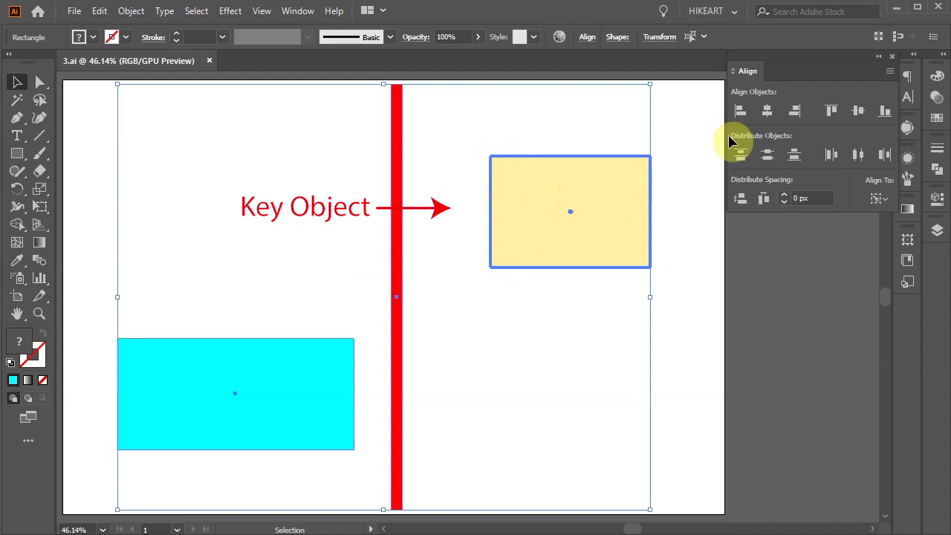
left_click(767, 112)
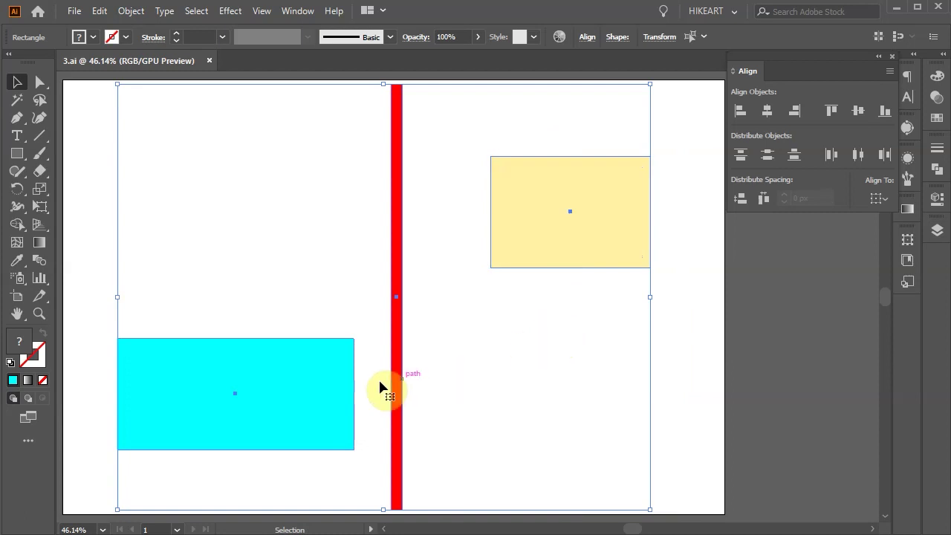
- Make the cyan rectangle the key object and align the other objects to its right edge
left_click(223, 365)
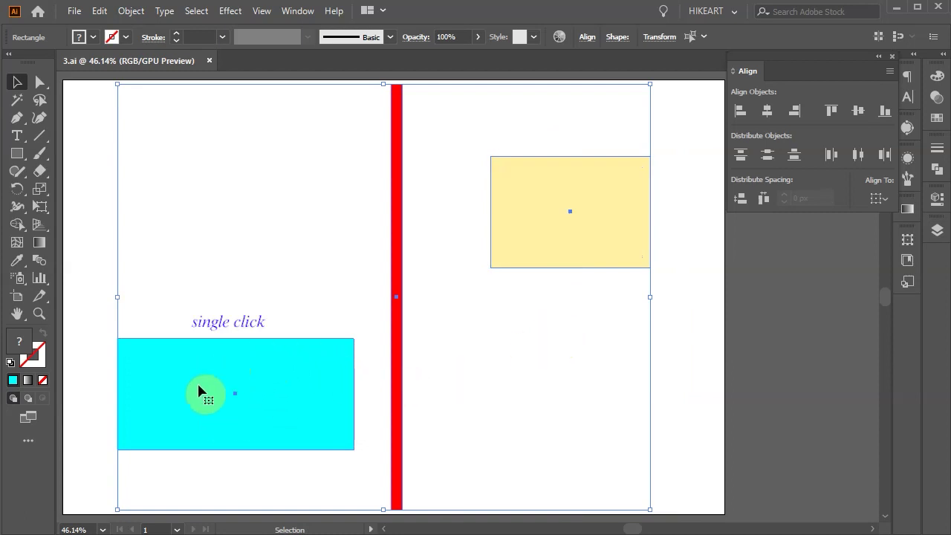
left_click(299, 385)
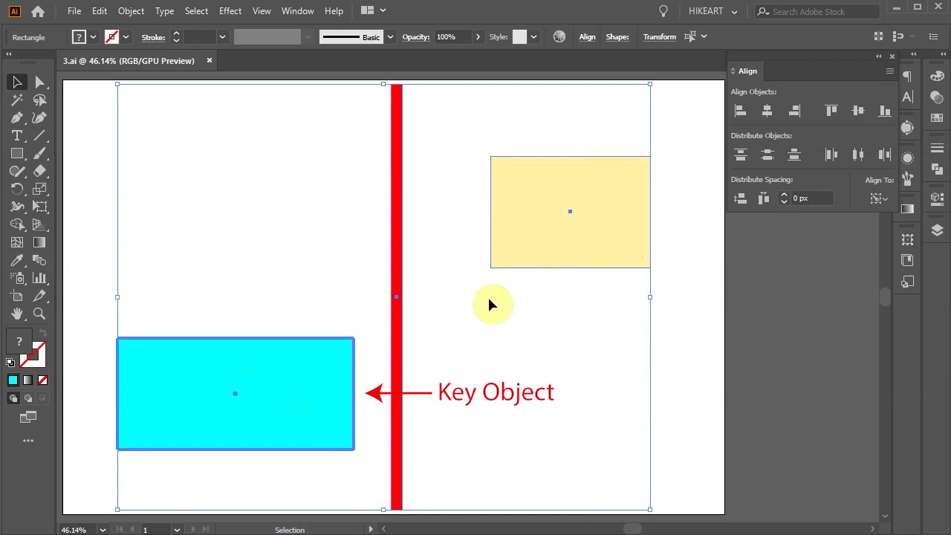
left_click(794, 109)
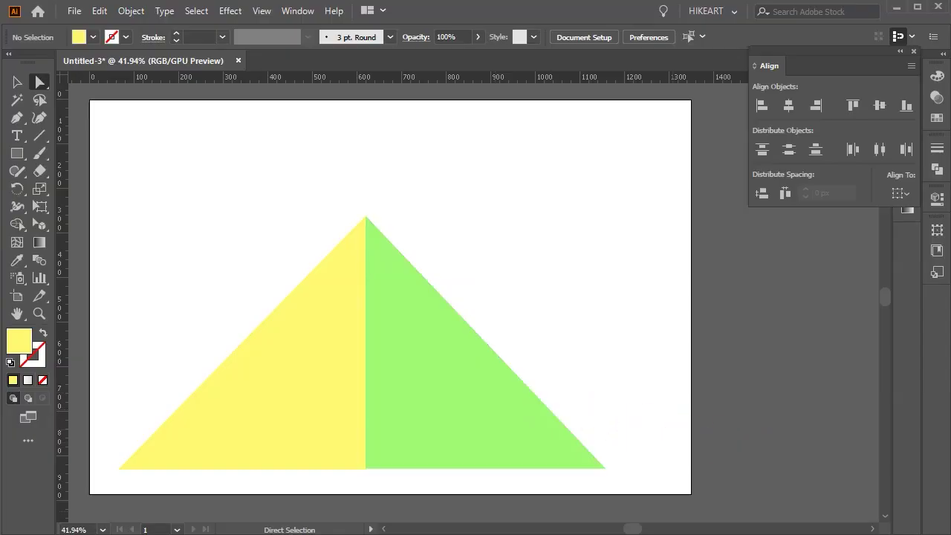
- Inspect the apex anchor points of the yellow and green triangles with the Direct Selection tool
key("z")
left_click(363, 211)
left_click_drag(429, 168, 476, 208)
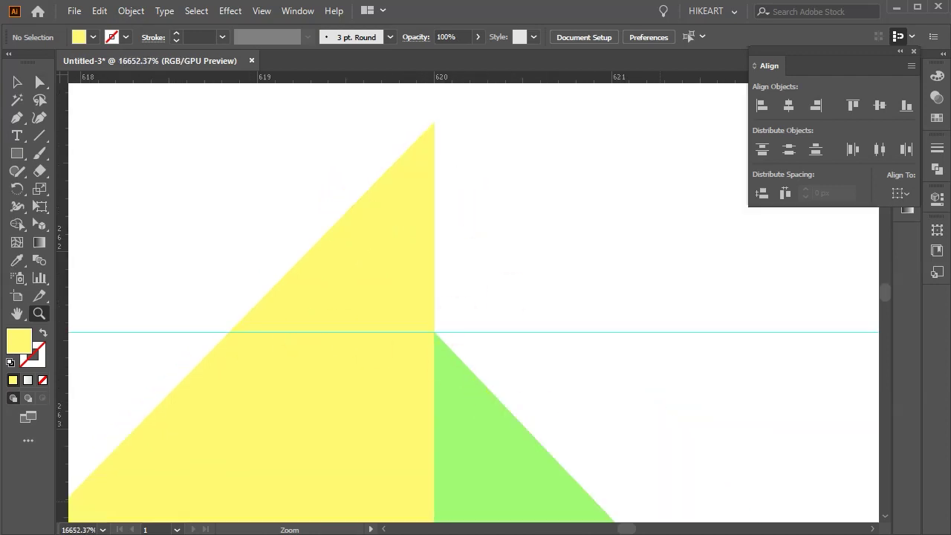
key("a")
left_click(435, 126)
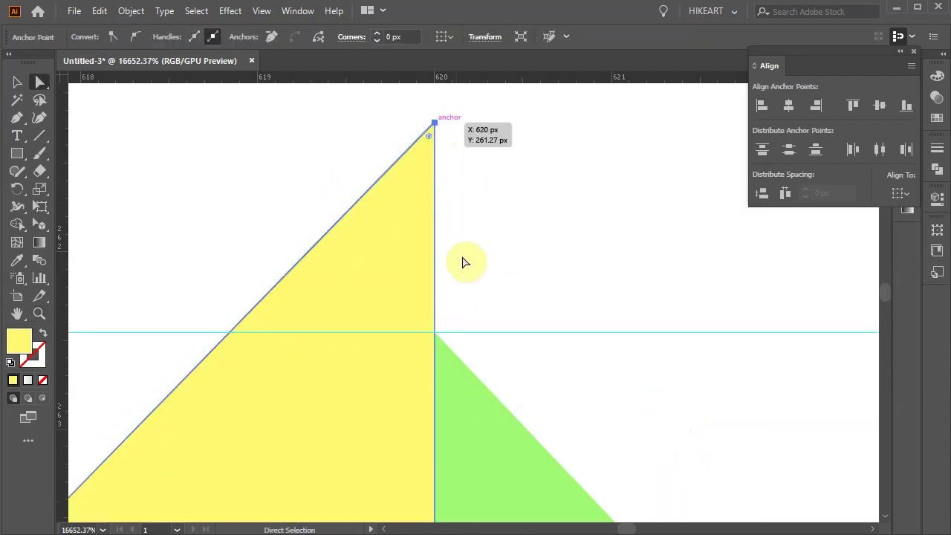
left_click(442, 346, "shift")
left_click(442, 342)
left_click_drag(433, 335, 438, 338)
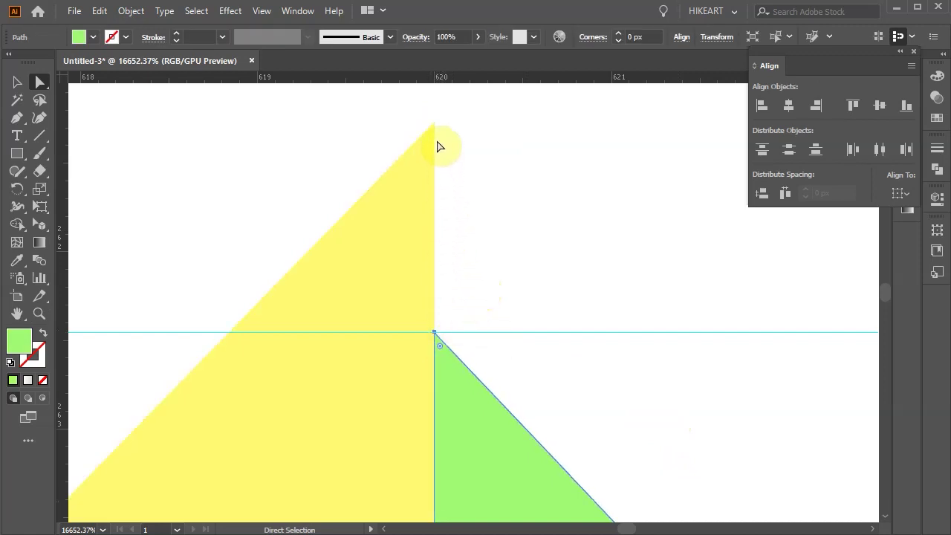
- Try moving the yellow triangle's apex anchor point down toward the green triangle's apex, and undo the move
left_click_drag(437, 132, 428, 270)
left_click_drag(434, 375, 436, 407)
key("ctrl+z")
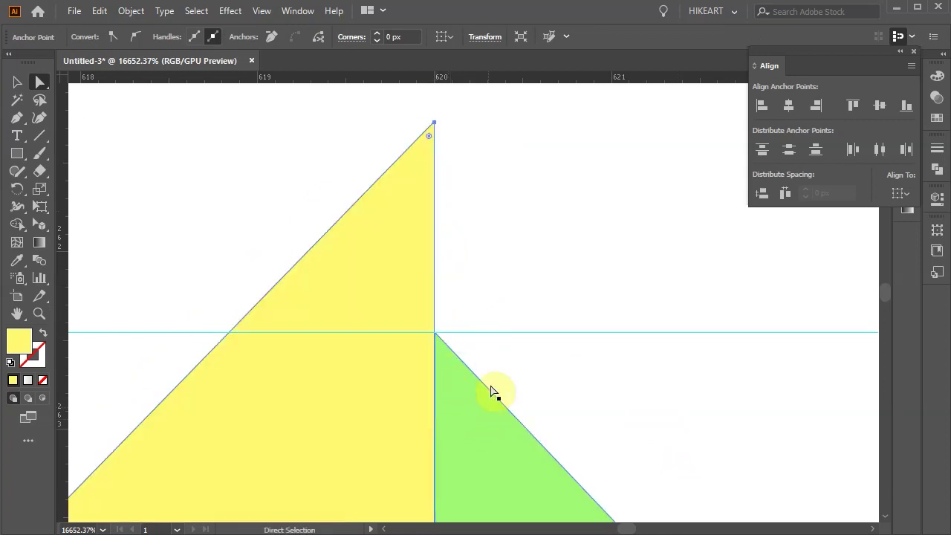
- Lasso both triangles' apex anchor points, try averaging them on both axes, and undo the averaging
left_click(41, 101)
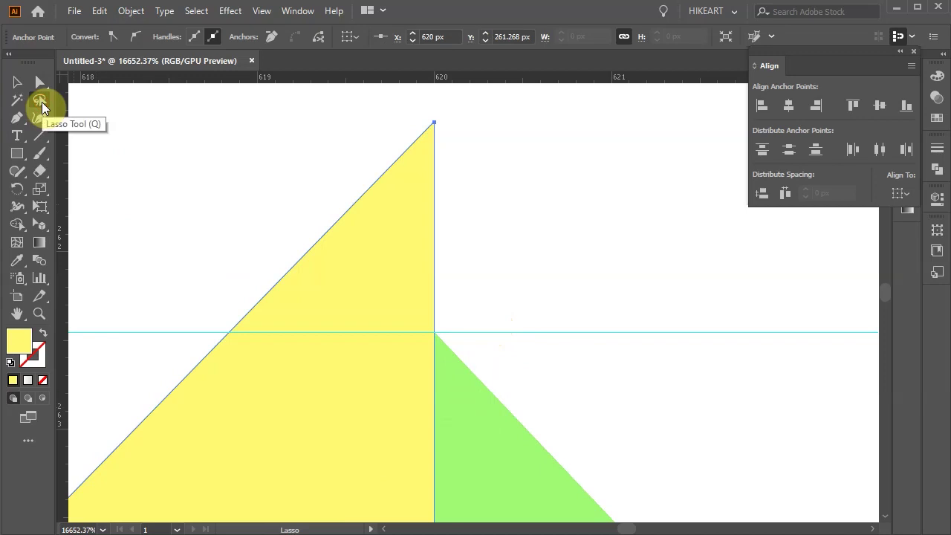
mouse_move(438, 111)
left_mouse_down()
mouse_move(404, 292)
mouse_move(443, 363)
mouse_move(486, 200)
mouse_move(435, 117)
left_mouse_up()
right_click(501, 165)
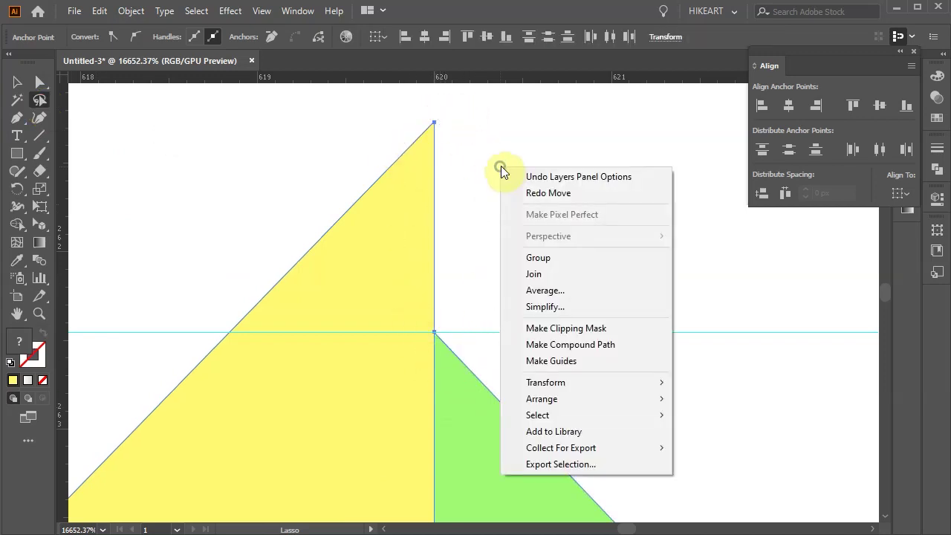
left_click(567, 290)
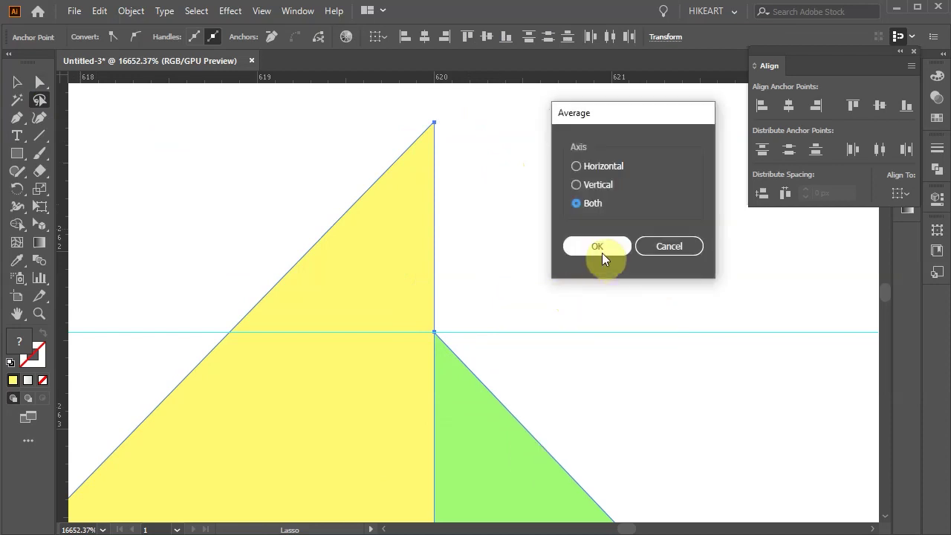
left_click(598, 246)
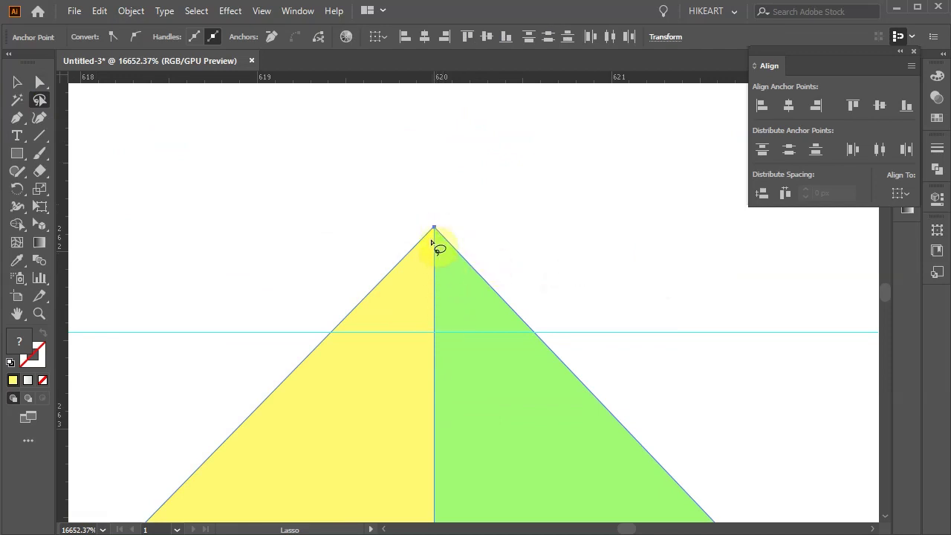
key("ctrl+z")
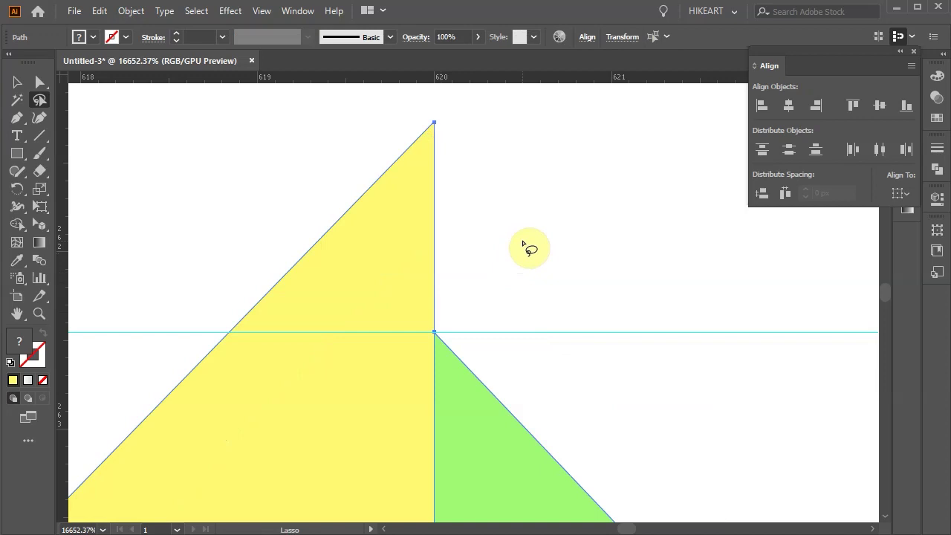
- Activate the Direct Selection tool, deselect the triangles and turn off snapping
key("a")
left_click(39, 84)
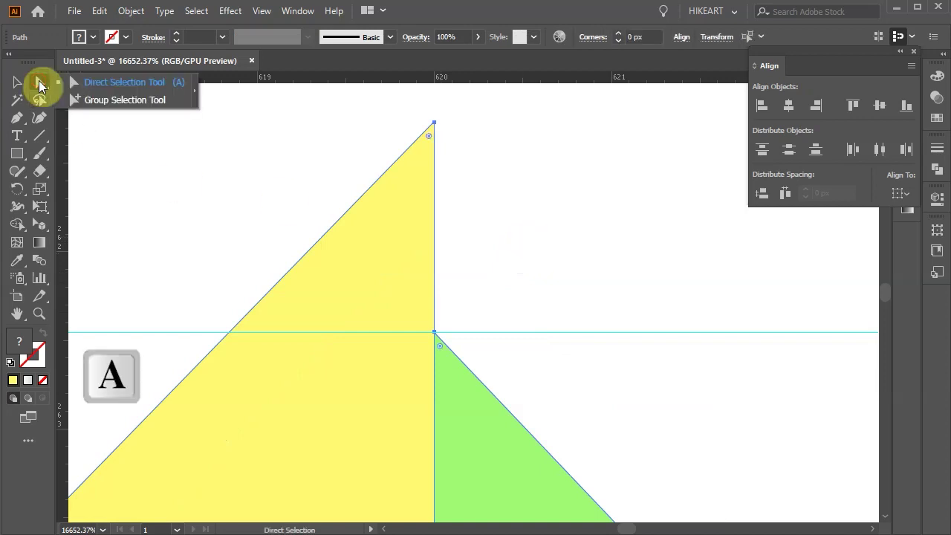
left_click(279, 144)
left_click(262, 11)
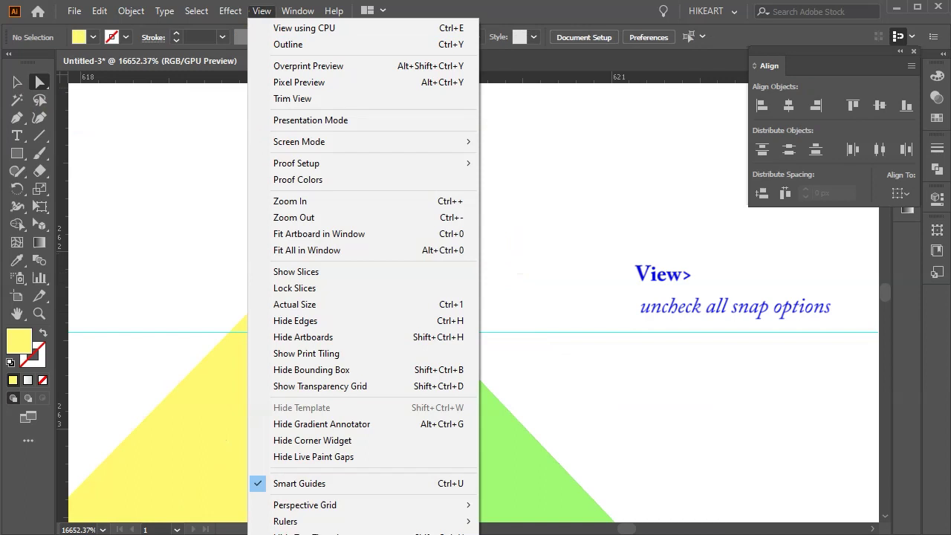
left_click(363, 531)
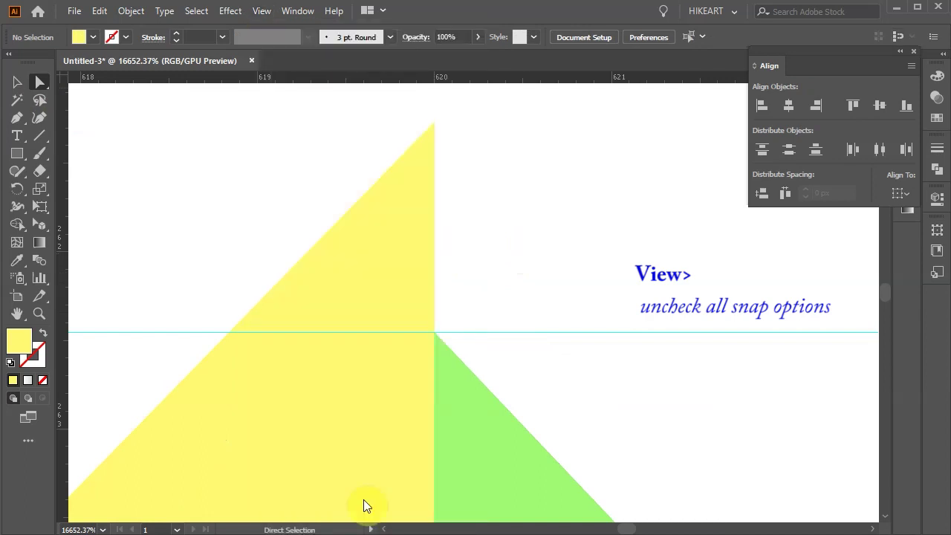
- Try moving the yellow triangle's apex anchor straight down onto the guide with snapping off, undo the move and deselect
left_click(436, 125)
left_click_drag(435, 124, 433, 336)
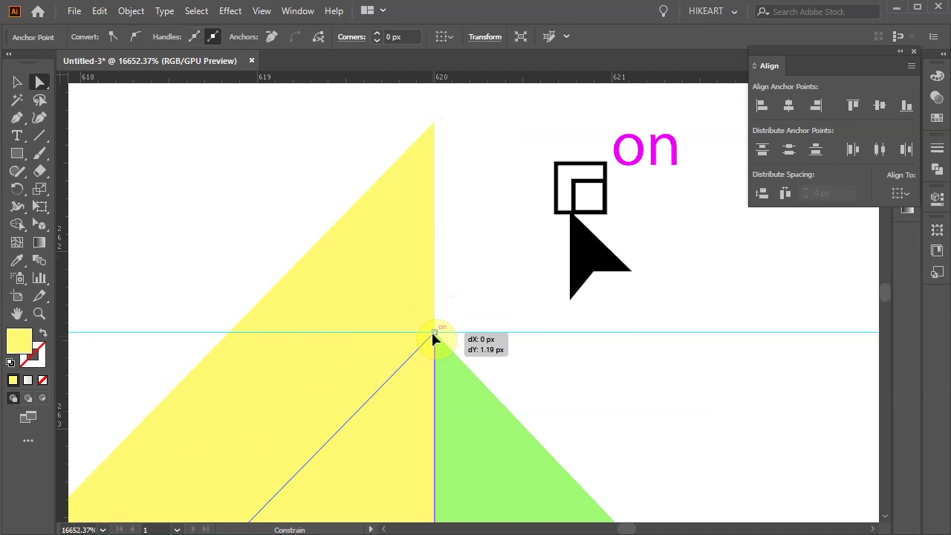
left_click_drag(433, 334, 433, 334)
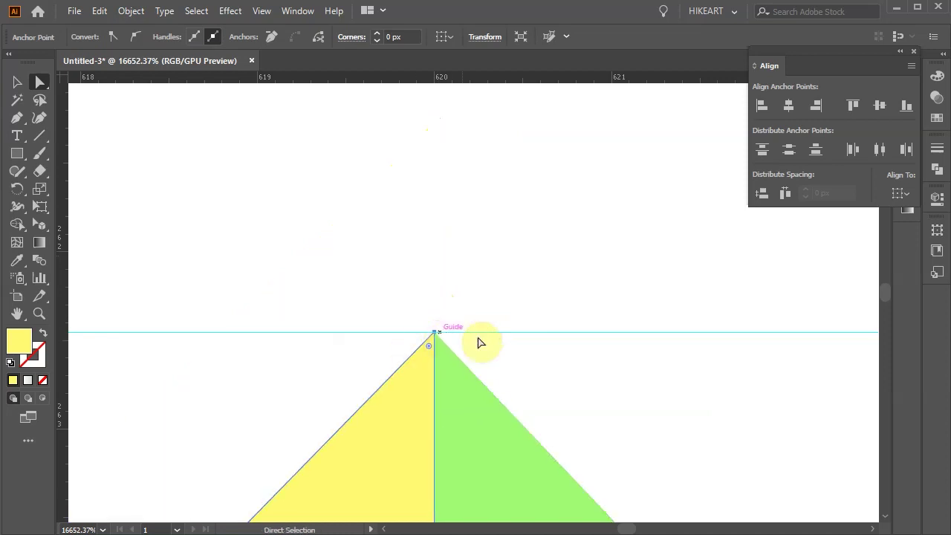
key("ctrl+z")
left_click(545, 237)
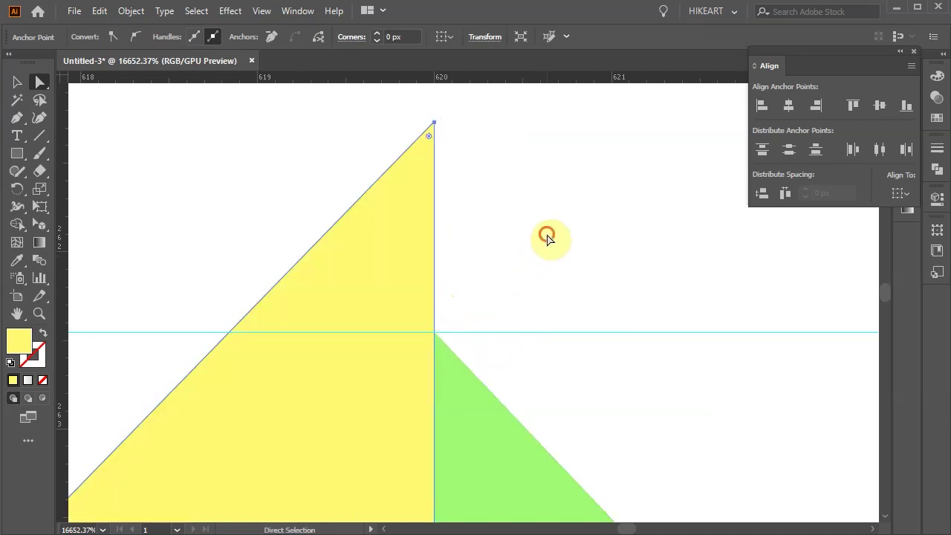
left_click(434, 231)
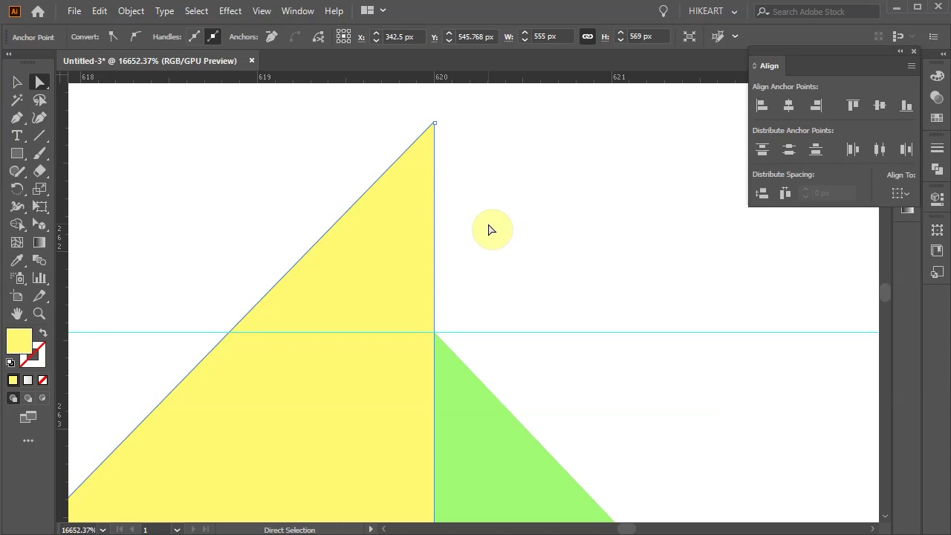
left_click(489, 230)
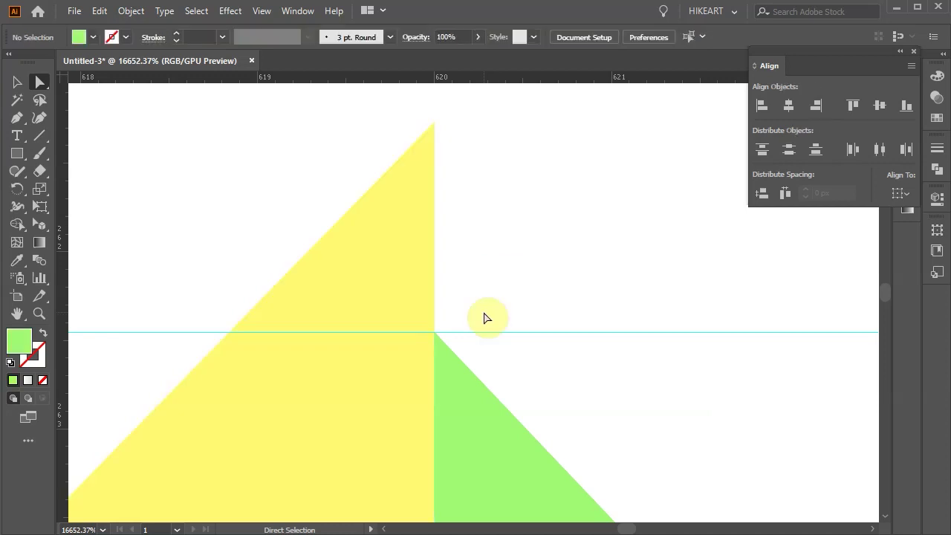
- Try aligning the green triangle's apex anchor to the yellow triangle's apex with Vertical Align Bottom, and undo the alignment
left_click(438, 335)
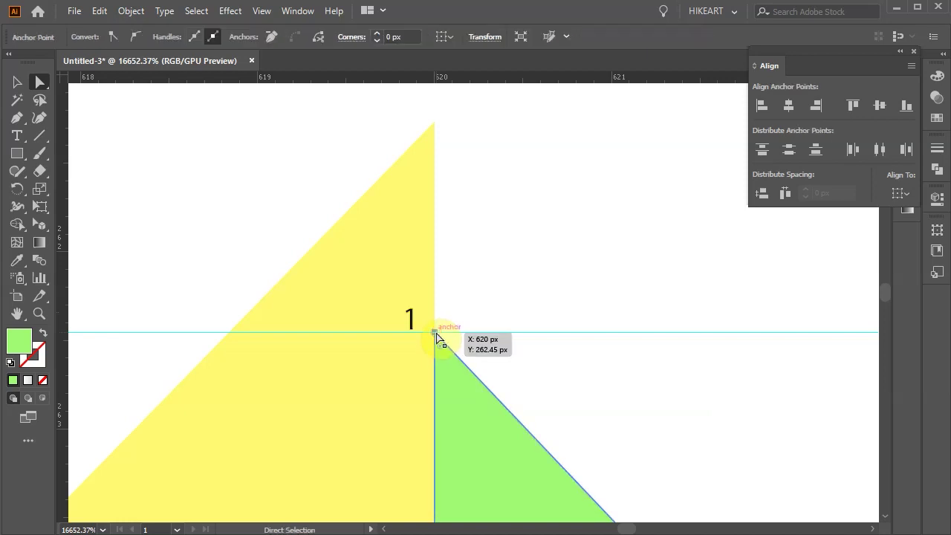
left_click(436, 124, "shift")
left_click(436, 127, "shift")
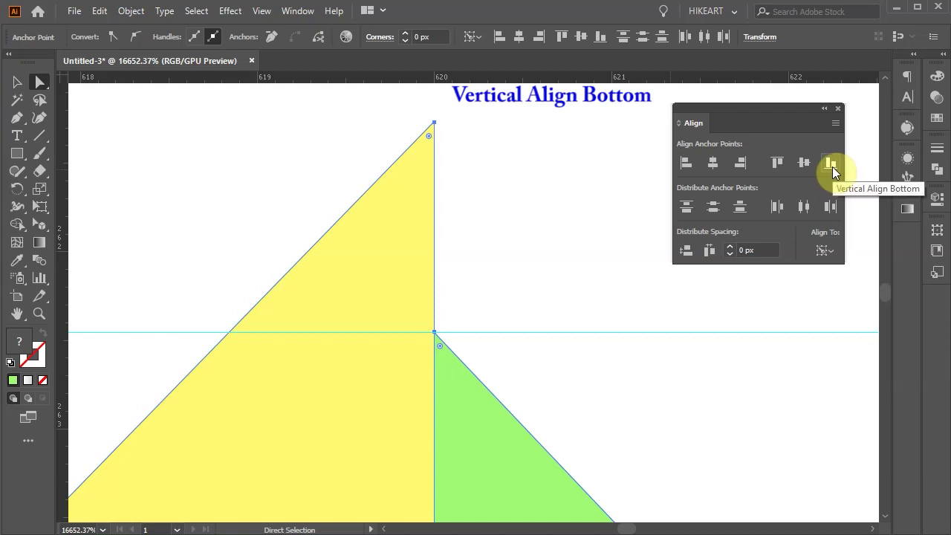
left_click(832, 166)
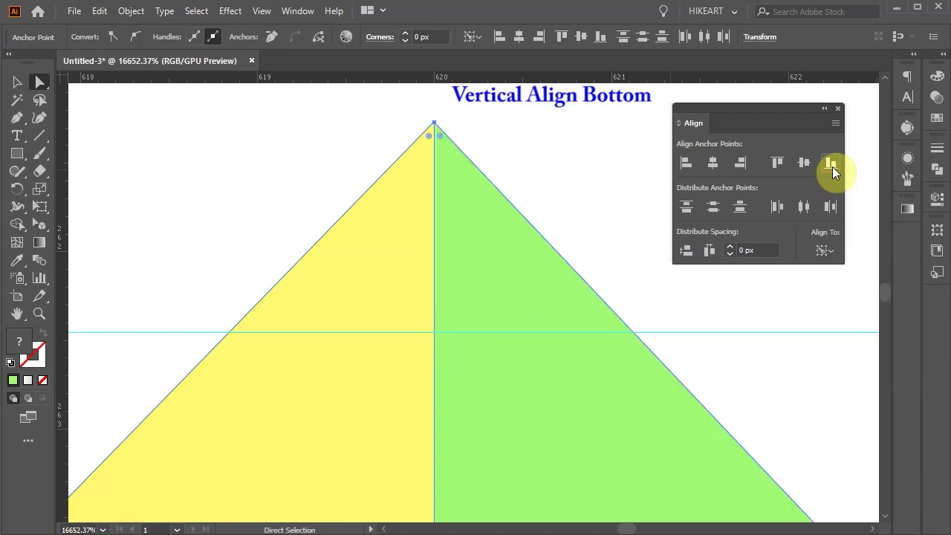
left_click(435, 130)
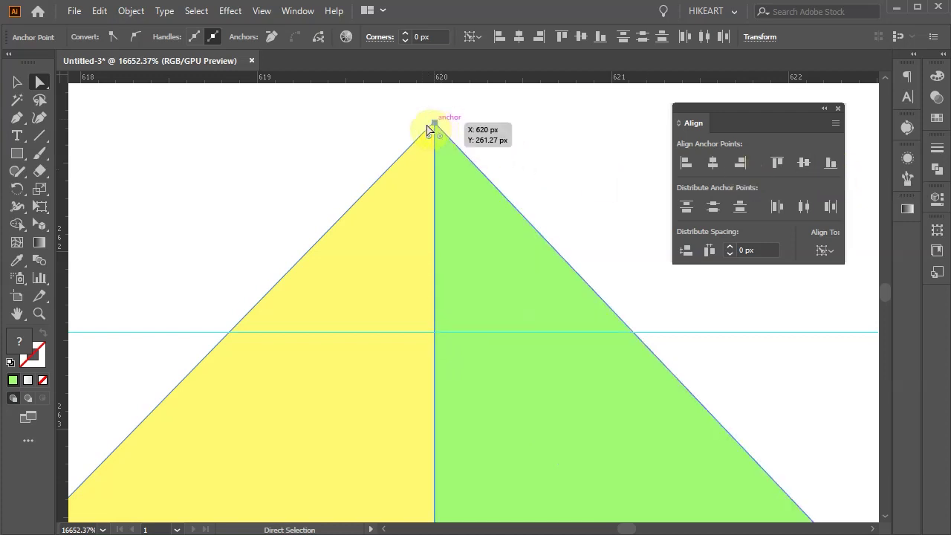
left_click(435, 130, "shift")
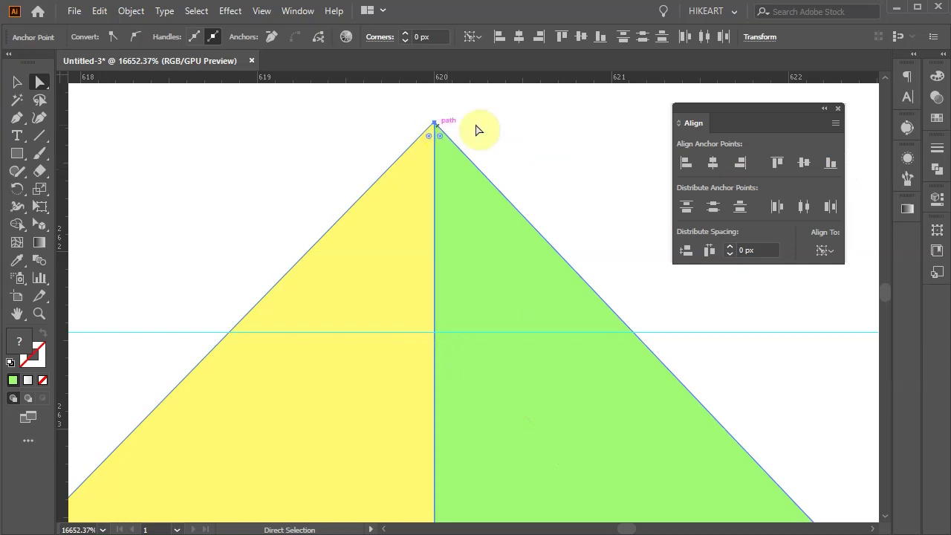
key("ctrl")
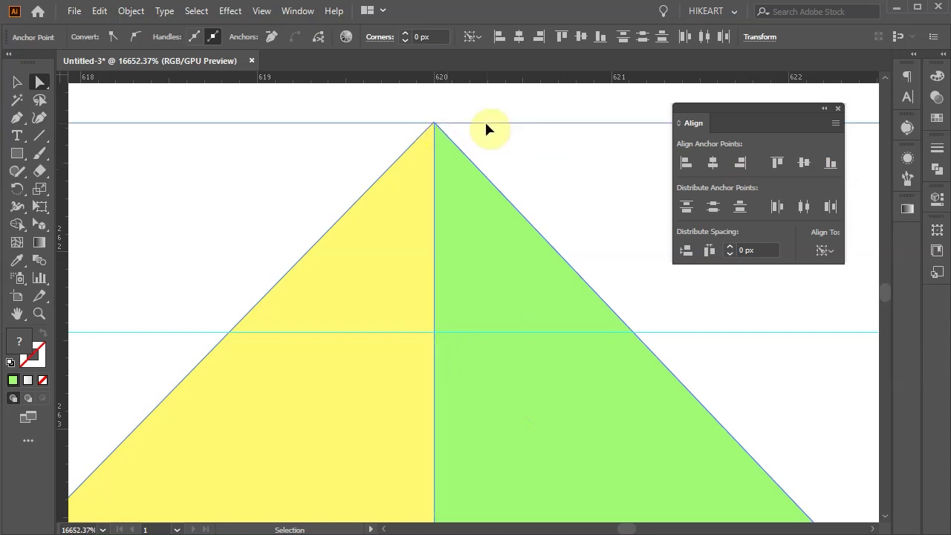
key("ctrl+z")
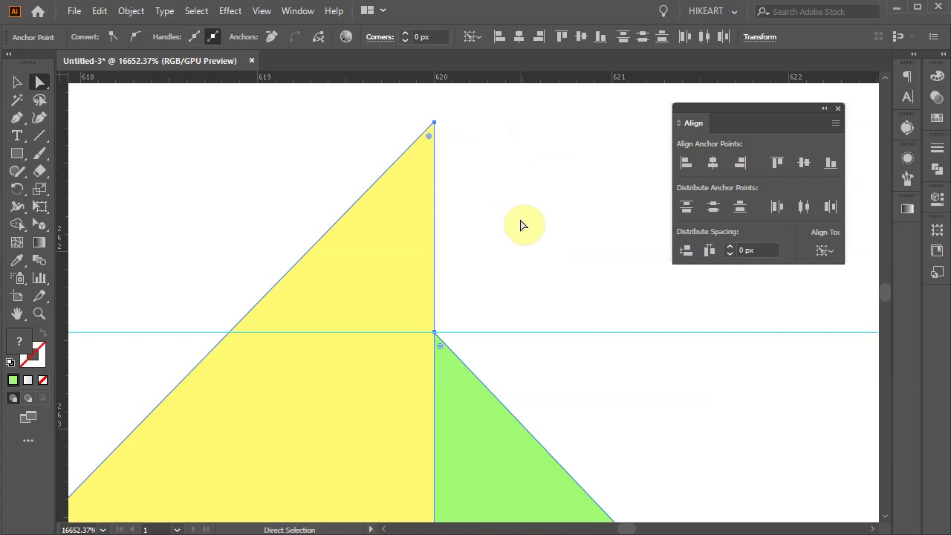
left_click(520, 225)
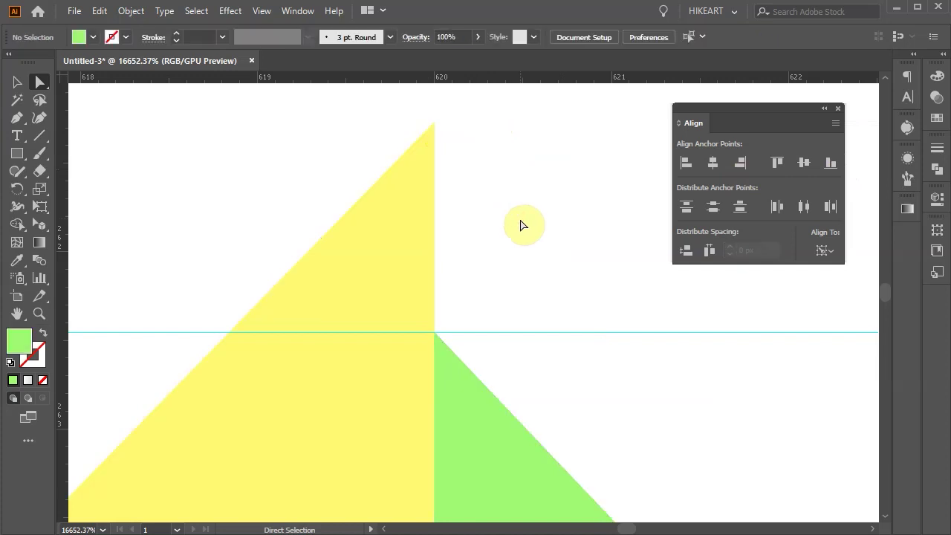
- In Outline view, align the yellow triangle's apex anchor to the green triangle's apex with Vertical Align Bottom, and return to Preview
left_click(435, 122)
left_click(437, 342, "shift")
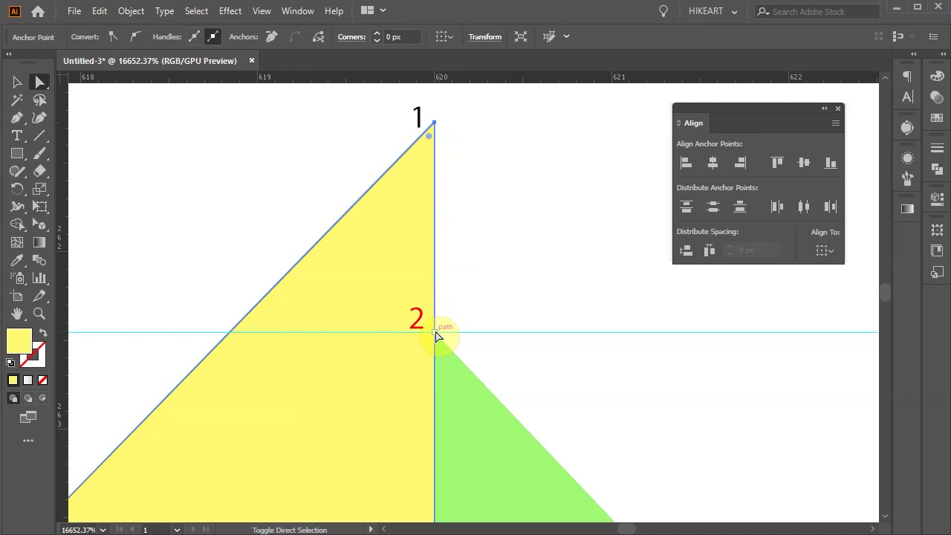
key("ctrl+y")
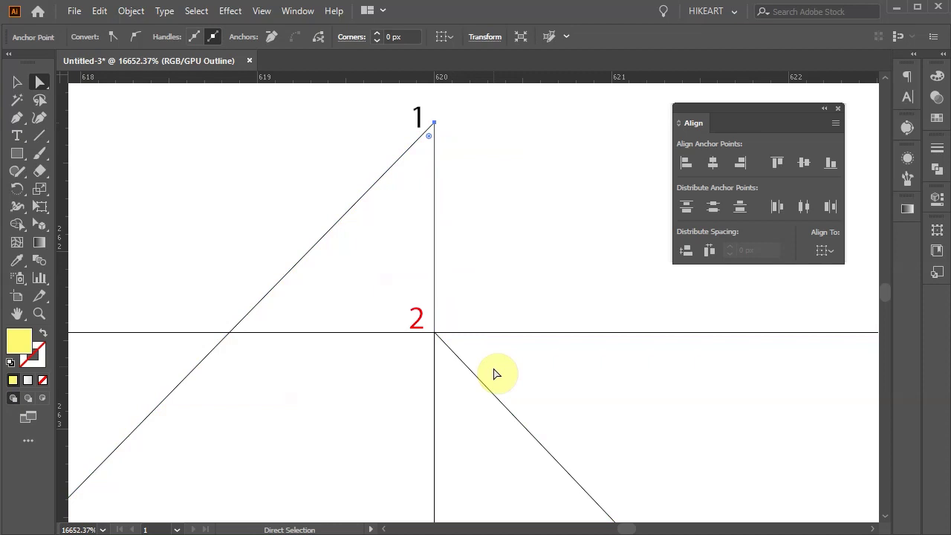
key("shift")
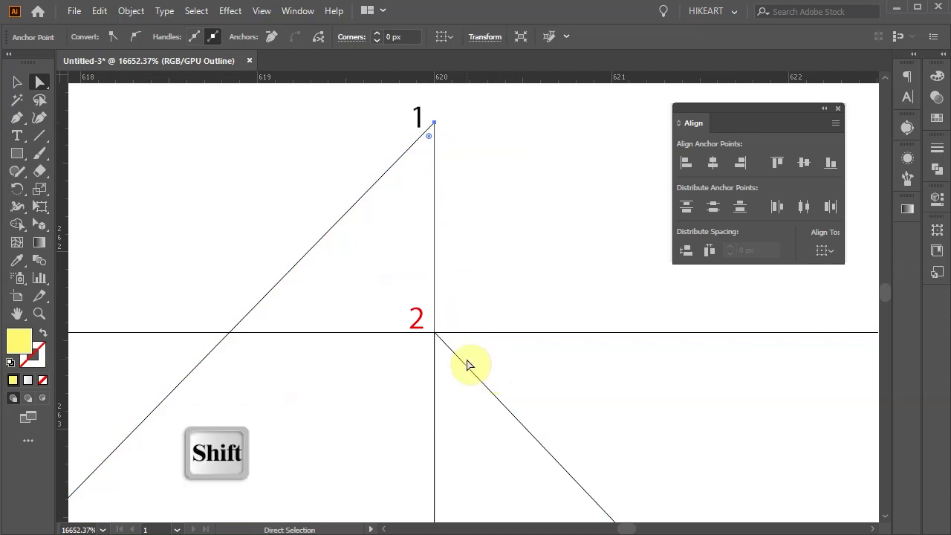
left_click(435, 334, "shift")
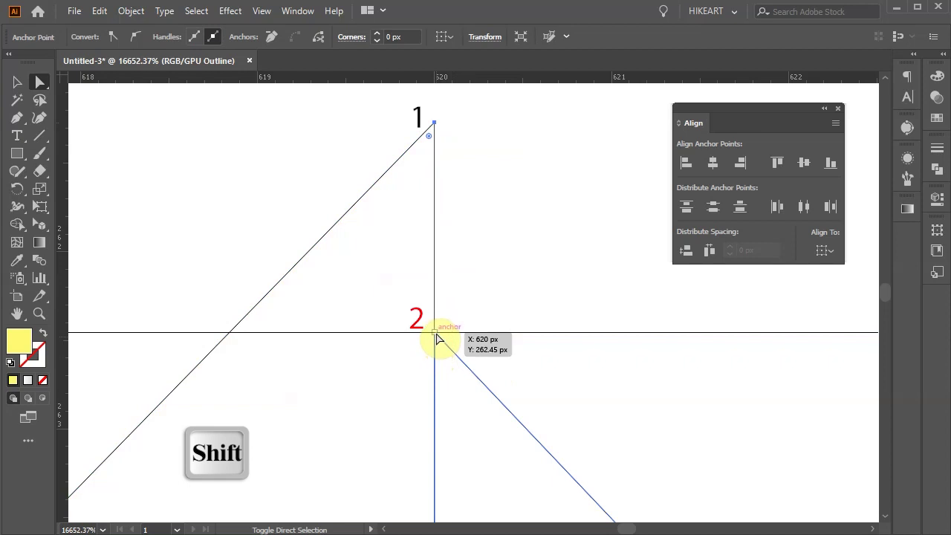
left_click(829, 165)
key("ctrl+y")
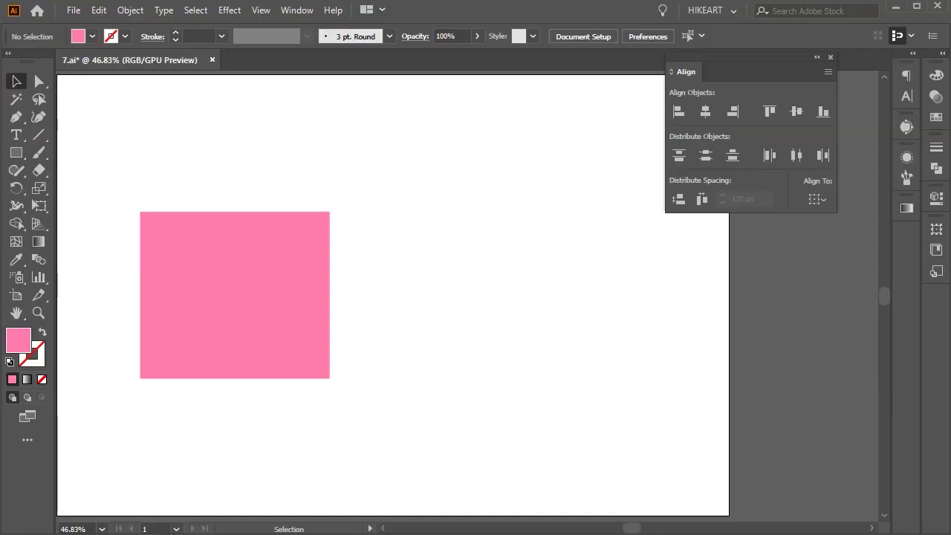
- Select the pink rectangle, try stretching it upward and transforming it from its upper corner, and undo both changes
left_click(292, 339)
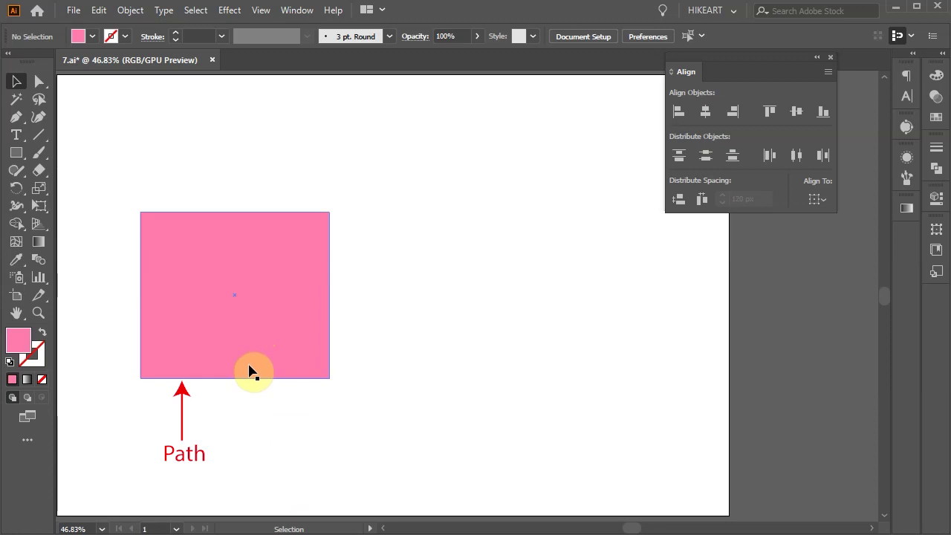
left_click(255, 257)
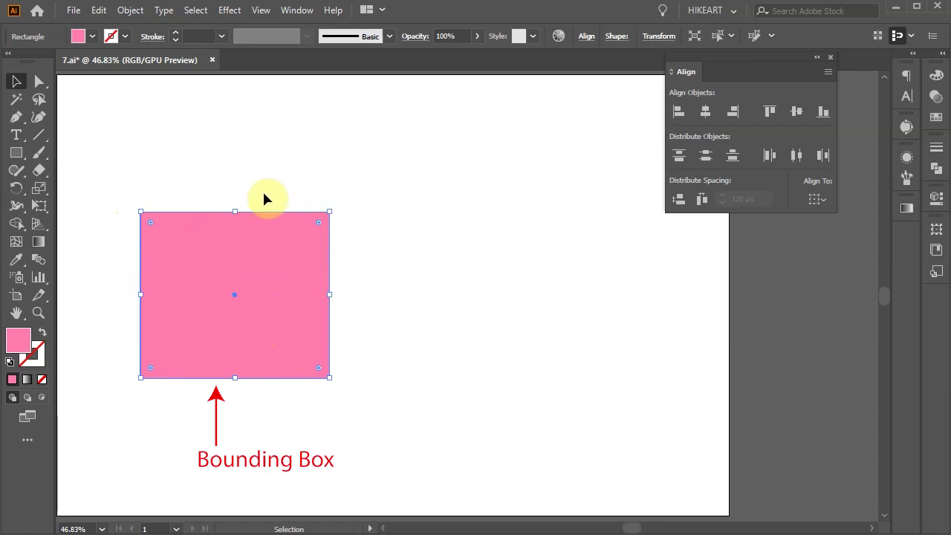
left_click_drag(235, 211, 235, 154)
key("ctrl+z")
left_click_drag(334, 208, 518, 290)
key("ctrl+z")
- Apply the Scribble effect with its Custom settings to the second pink rectangle and move it up and slightly right
left_click(229, 10)
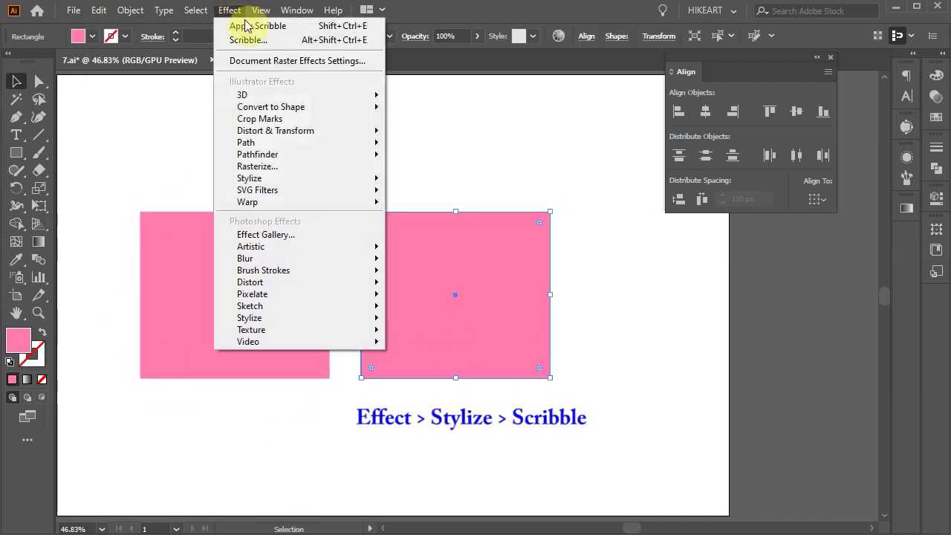
mouse_move(363, 178)
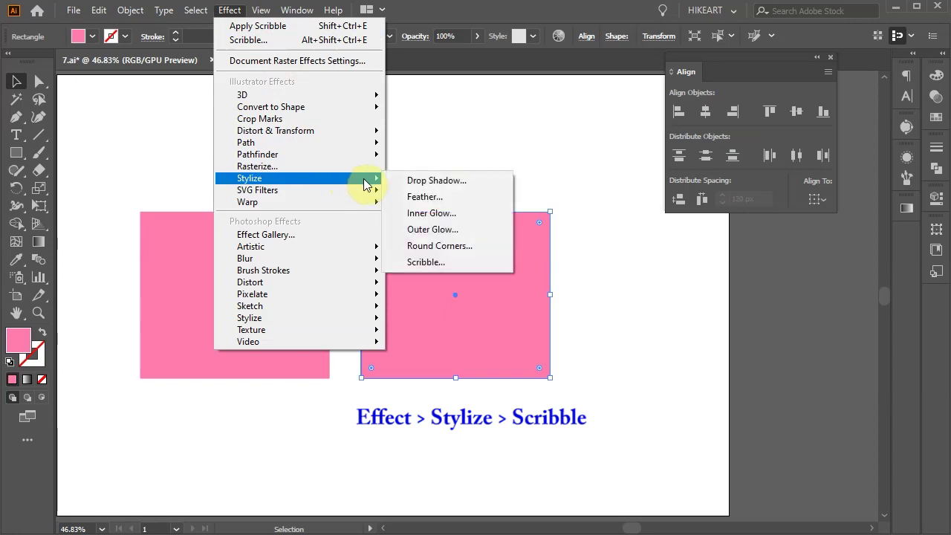
left_click(466, 265)
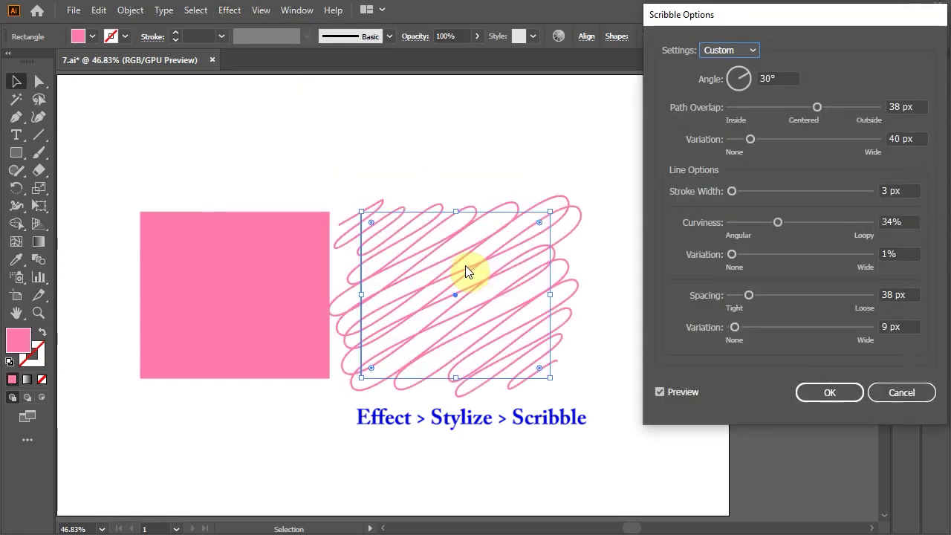
left_click(845, 392)
left_click_drag(505, 333, 532, 260)
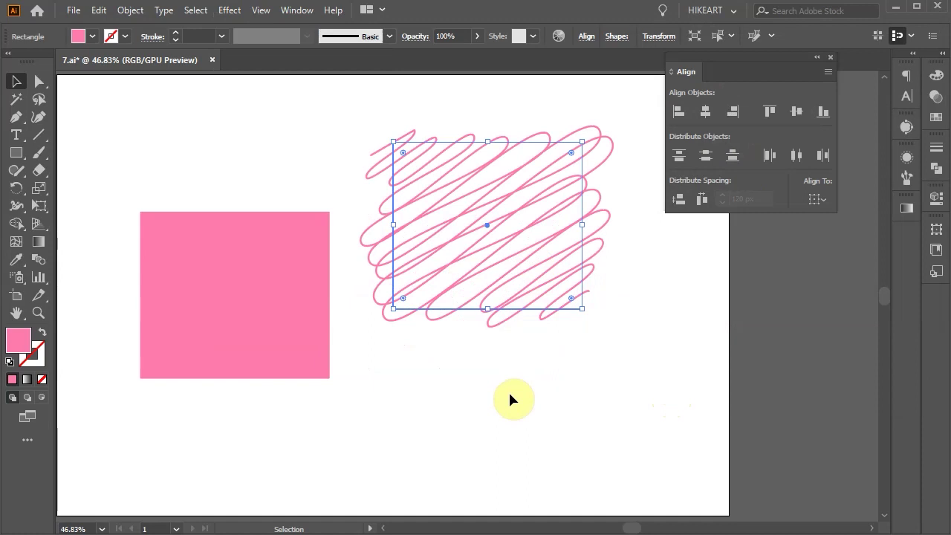
- Align the scribbled rectangle to the solid pink rectangle as key object with Vertical Align Bottom, and deselect
mouse_move(117, 128)
left_mouse_down()
mouse_move(396, 349)
mouse_move(628, 413)
left_mouse_up()
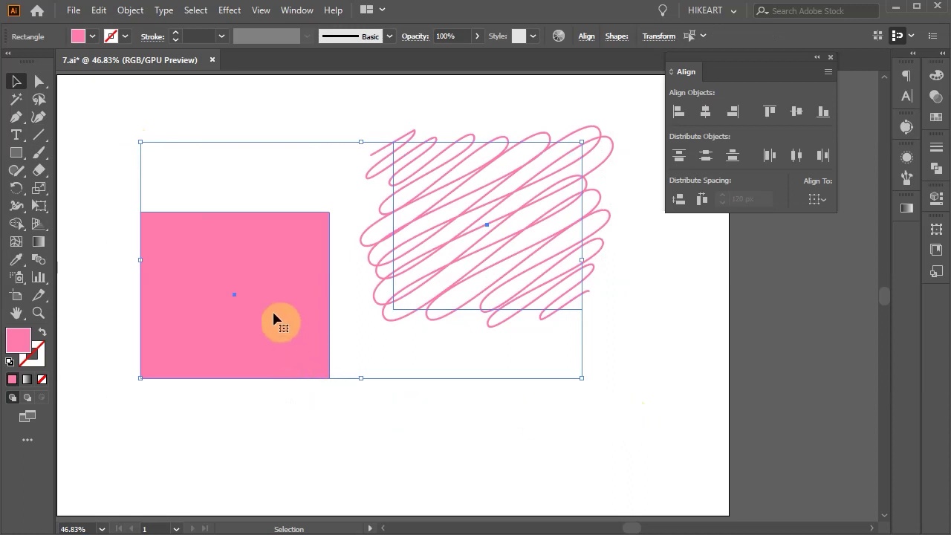
left_click(272, 338)
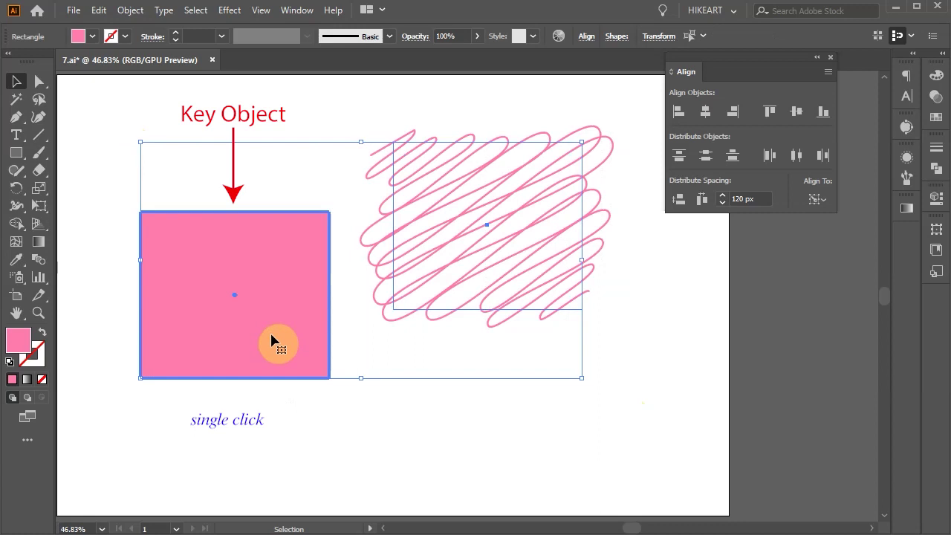
left_click(823, 110)
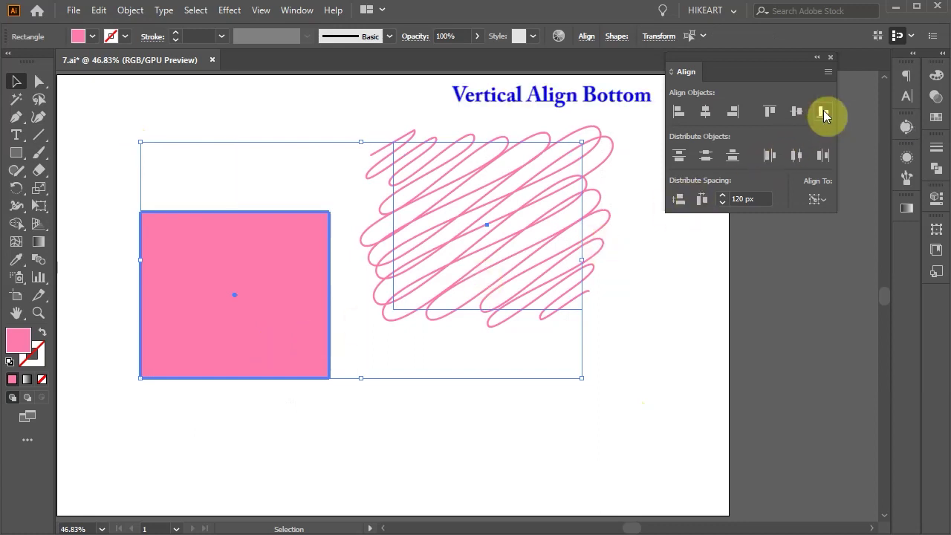
left_click(670, 324)
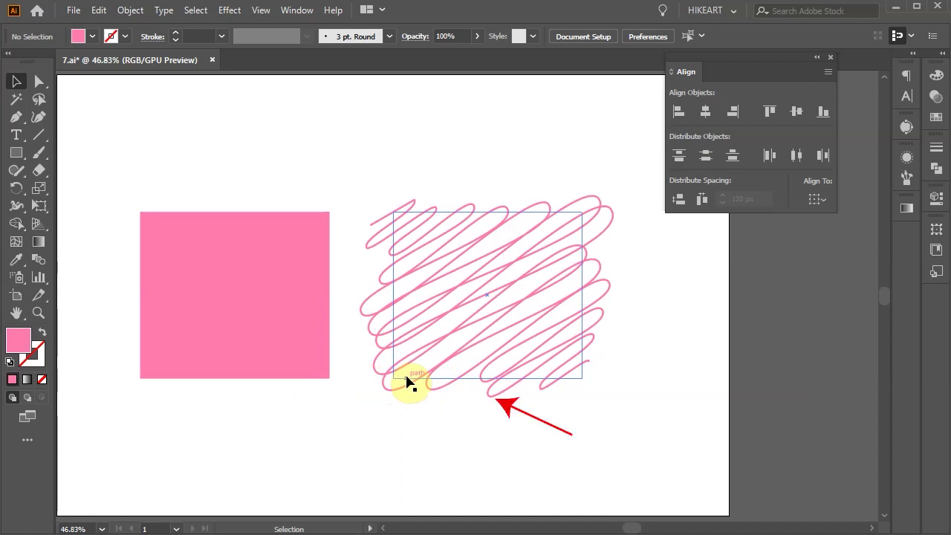
- Place a horizontal guide along the solid rectangle's bottom edge, try raising the scribble strokes to it, and undo that move
key("ctrl")
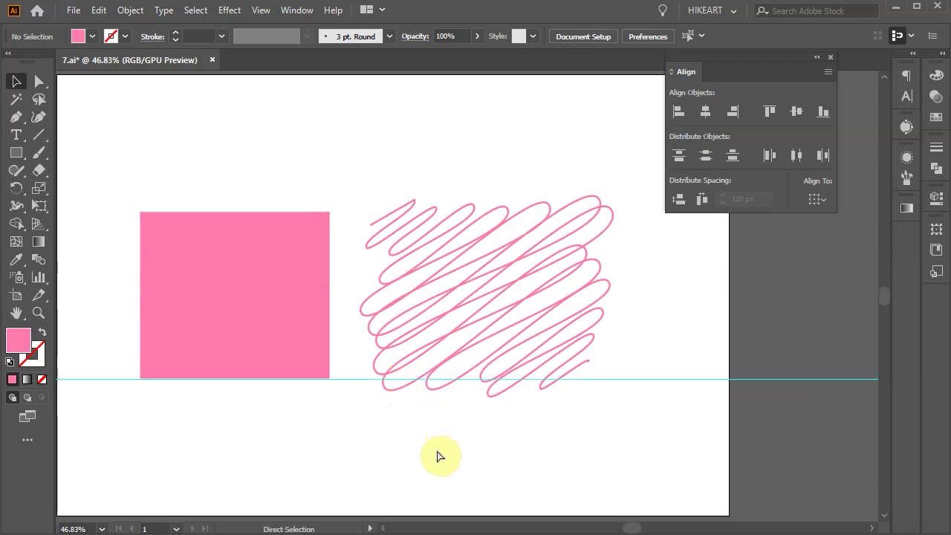
key("ctrl+z")
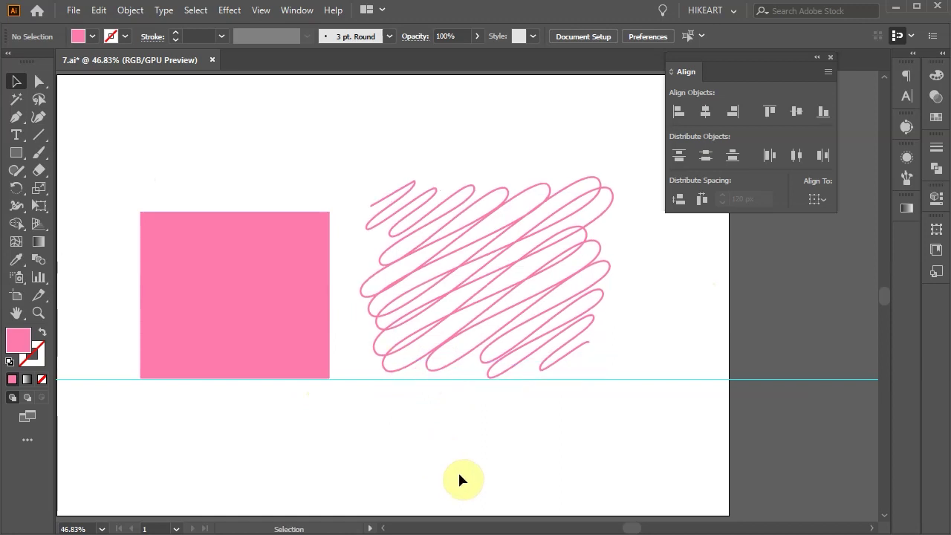
key("ctrl+z")
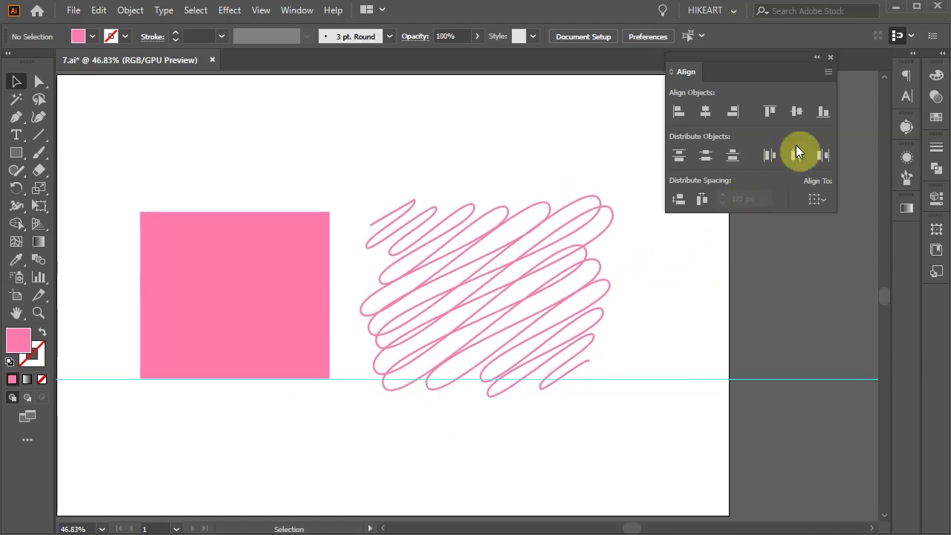
- Turn on Use Preview Bounds for alignment and select the scribbled rectangle to check its bounds
left_click(828, 70)
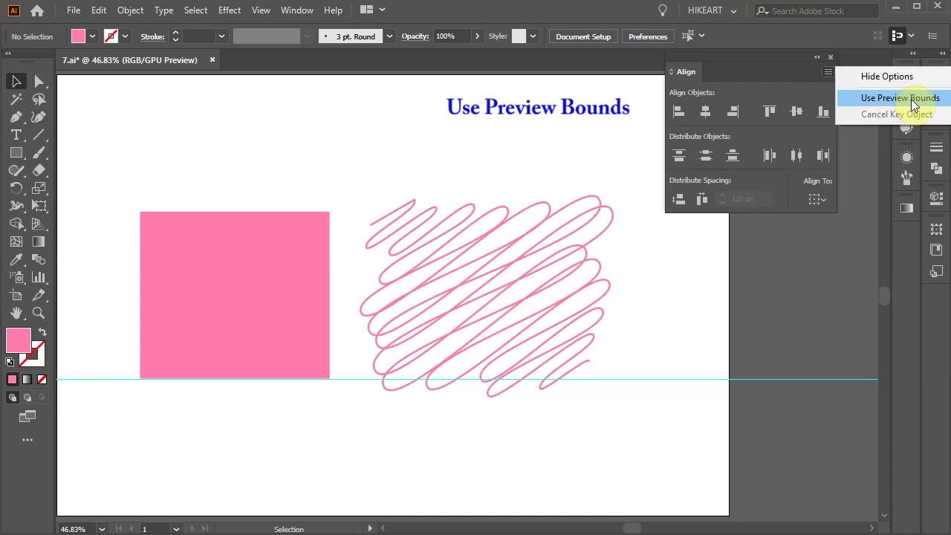
left_click(850, 101)
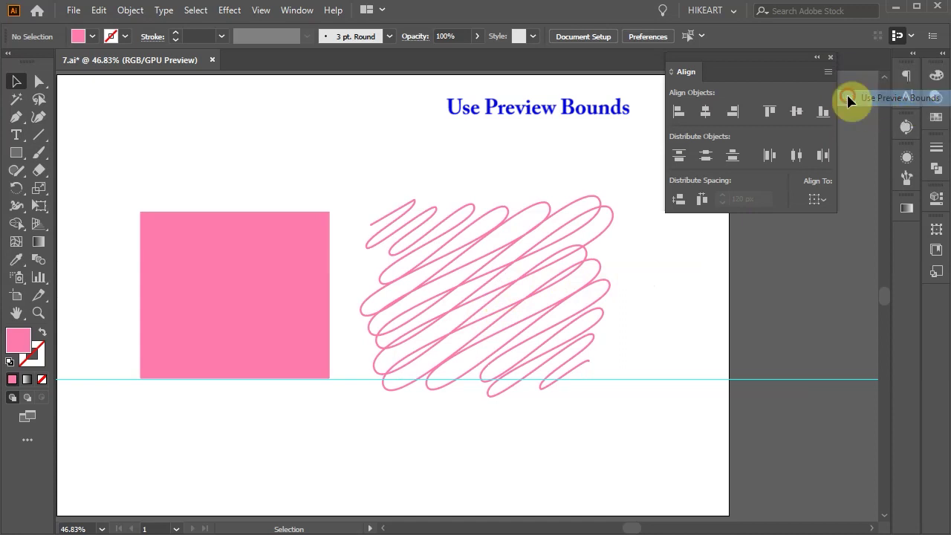
left_click(520, 285)
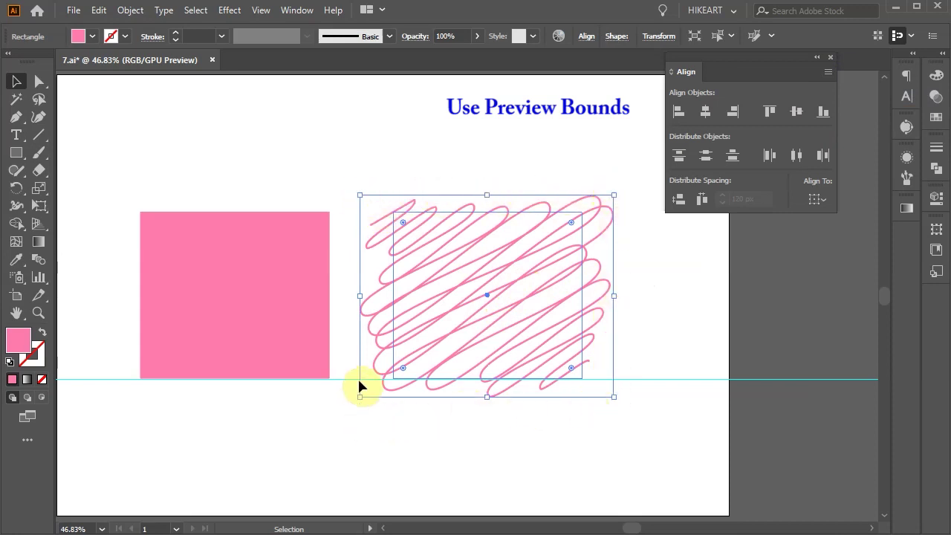
- Align the scribbled rectangle to the solid pink rectangle as key object with Vertical Align Bottom, using preview bounds, and deselect
mouse_move(110, 143)
left_mouse_down()
mouse_move(327, 384)
mouse_move(630, 420)
left_mouse_up()
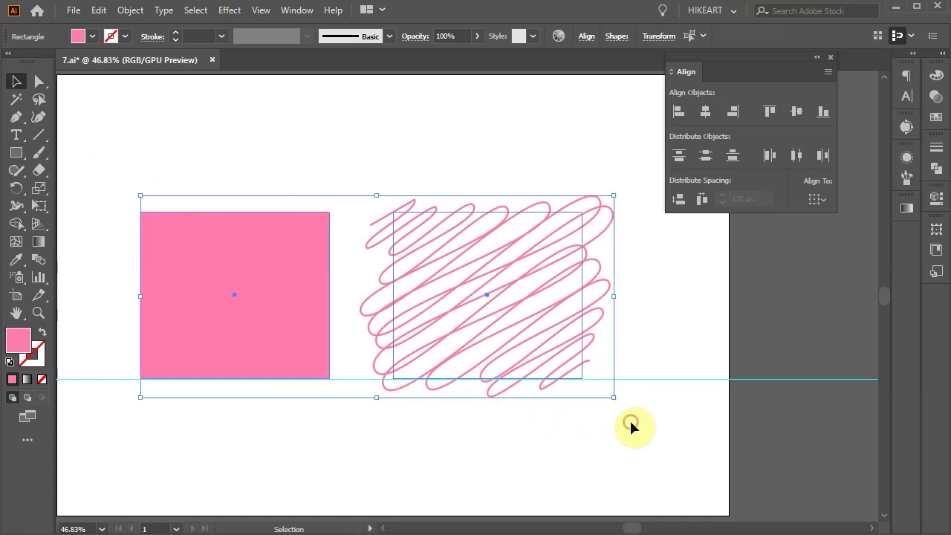
left_click(239, 351)
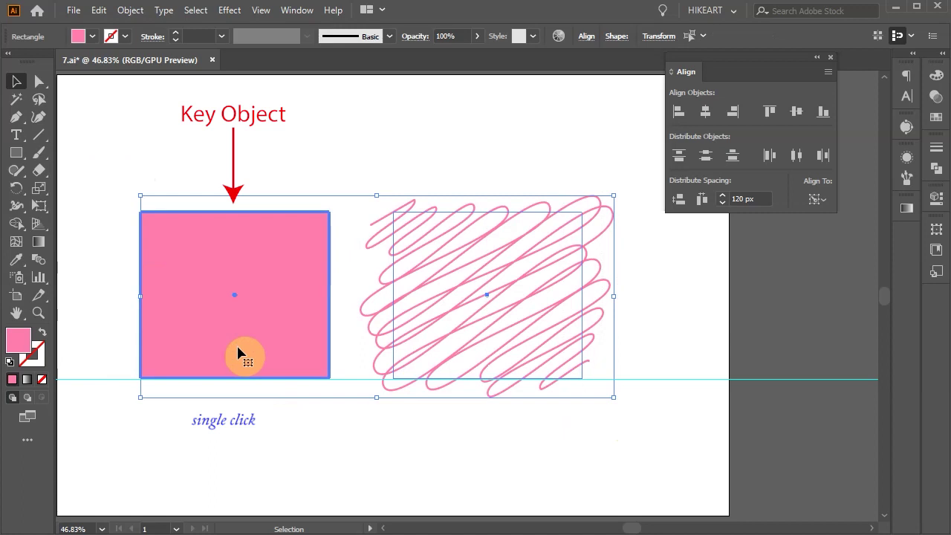
left_click(822, 112)
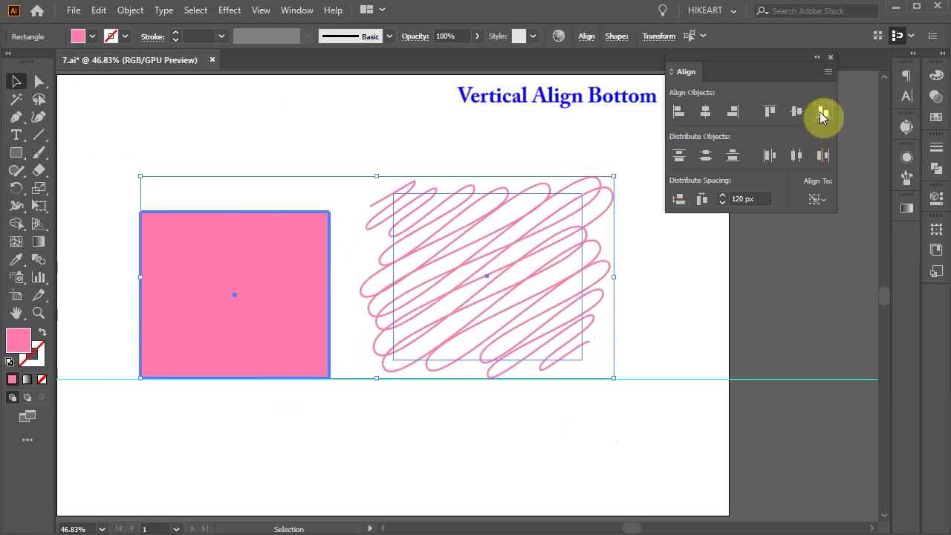
left_click(698, 293)
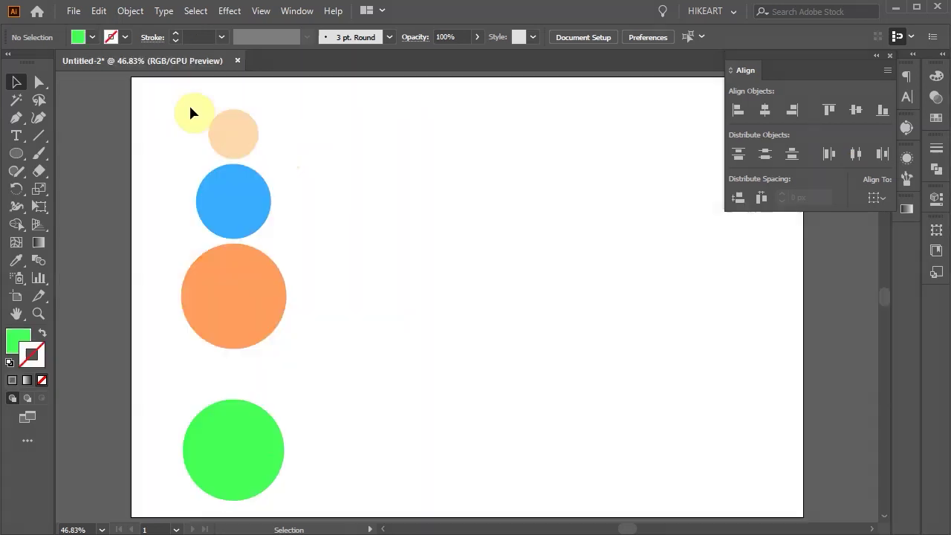
- Select the column of four circles and place a copy of it to its right at the same height
left_click_drag(166, 98, 327, 500)
left_click_drag(261, 471, 496, 470)
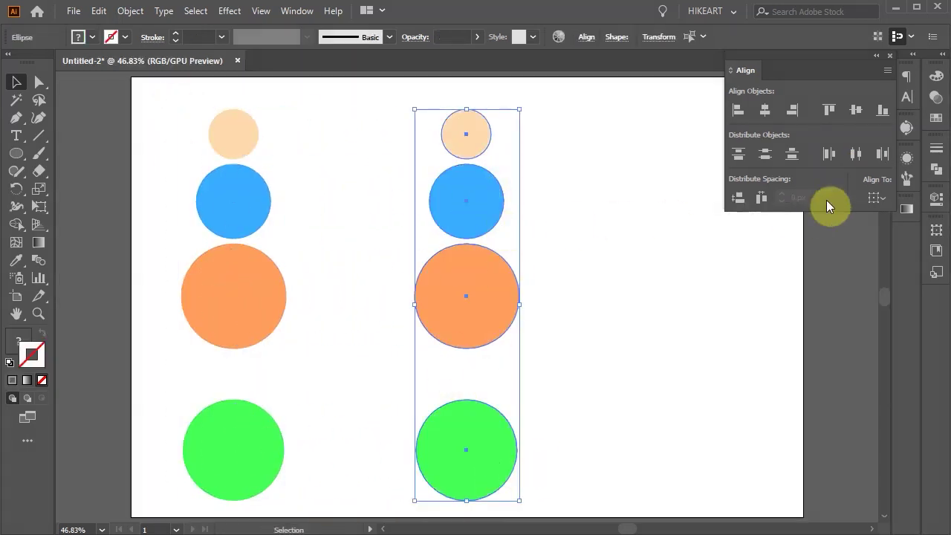
- Try Vertical Distribute Center on the copied circles with Align to Artboard, and undo it
left_click(882, 199)
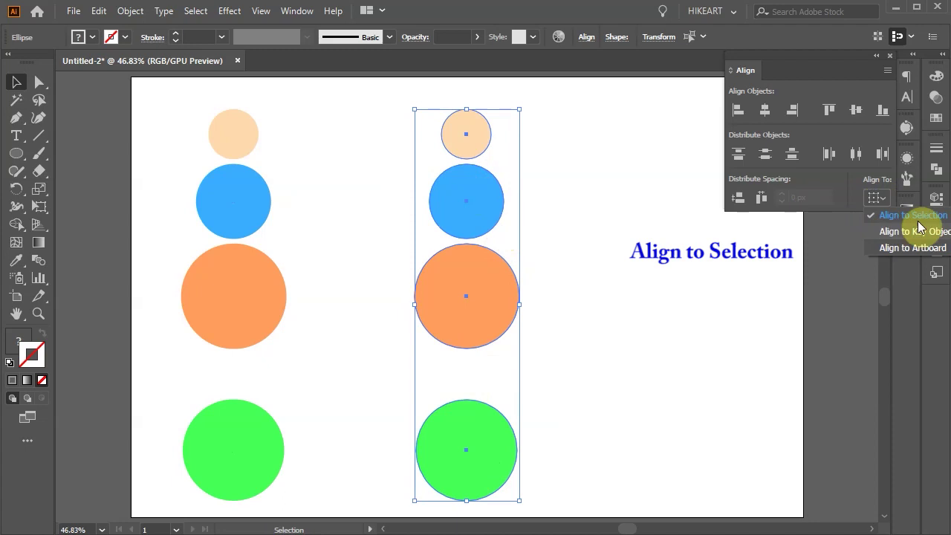
left_click(875, 250)
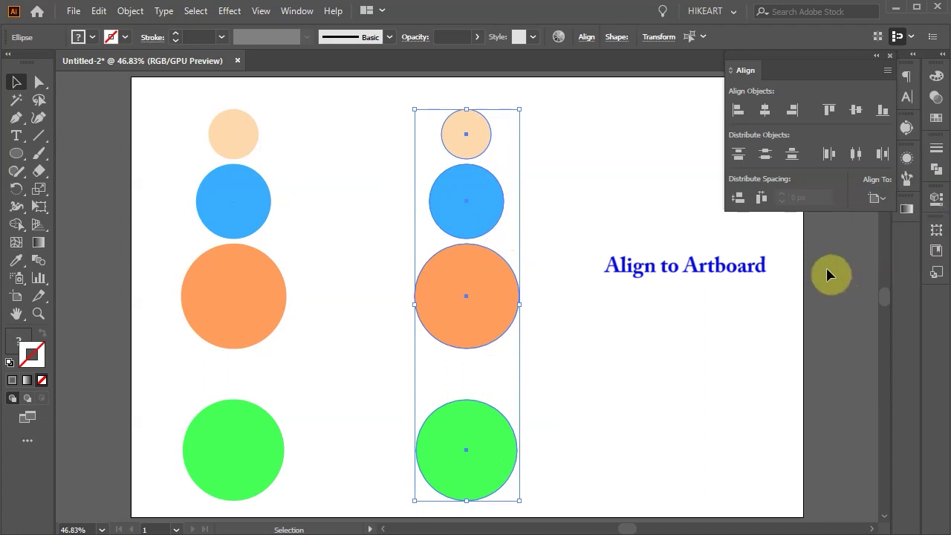
left_click(766, 155)
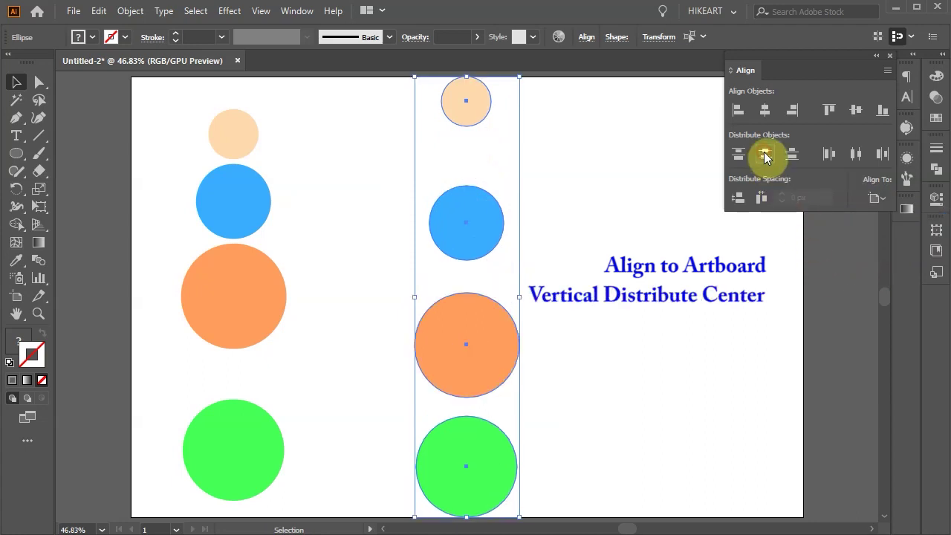
left_click(687, 291)
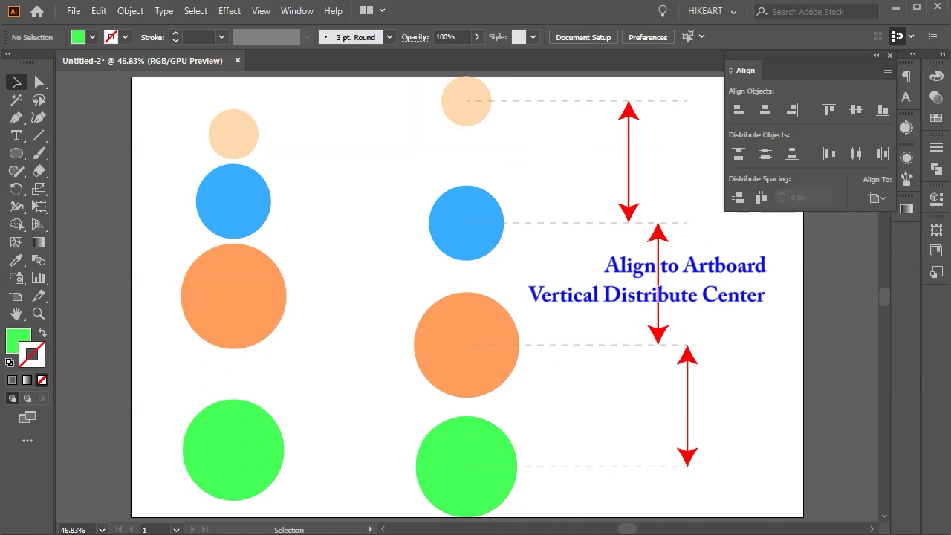
key("ctrl+z")
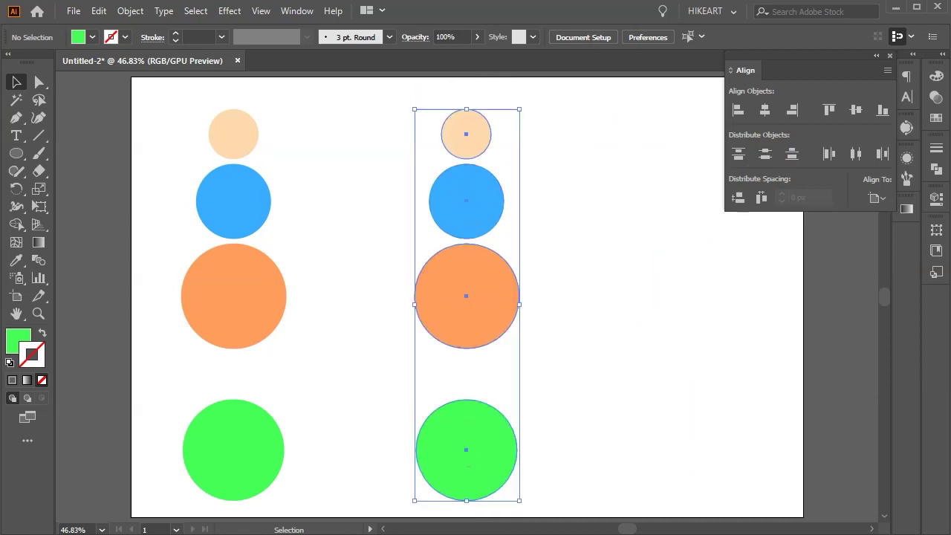
- Distribute the copied circles with Vertical Distribute Center and Align to Selection
left_click(881, 198)
left_click(873, 217)
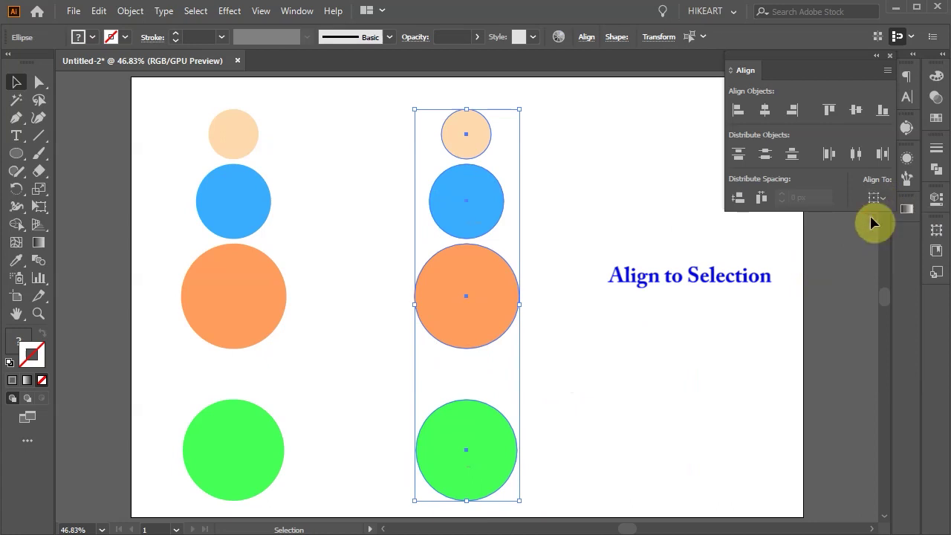
left_click(765, 158)
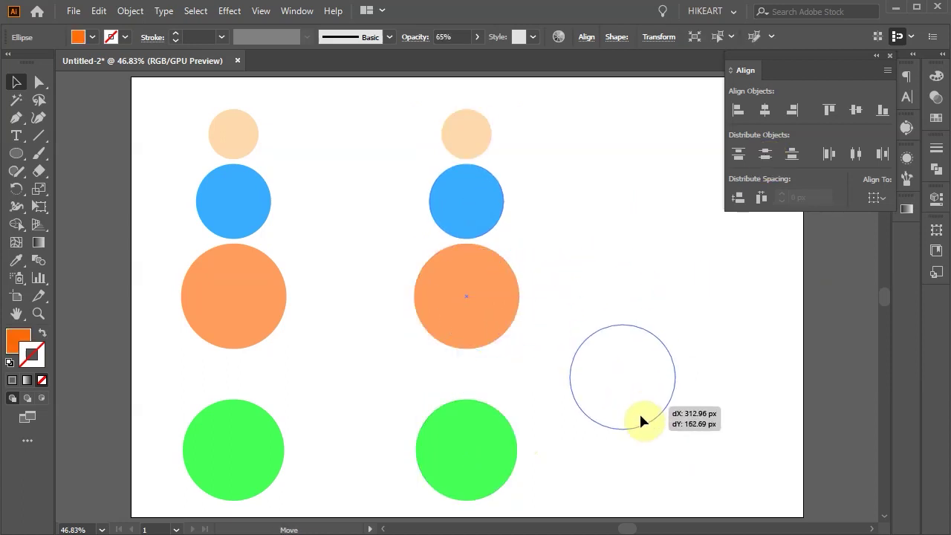
- Select the four scattered circles, try Horizontal Distribute Center with the orange circle as key object, and undo the distribution
left_click_drag(322, 161, 689, 503)
left_click(883, 200)
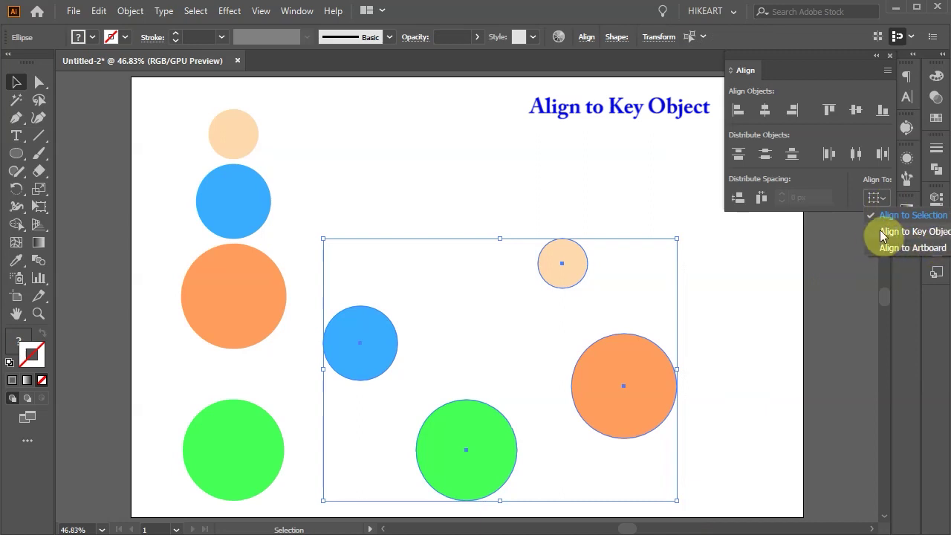
left_click(881, 233)
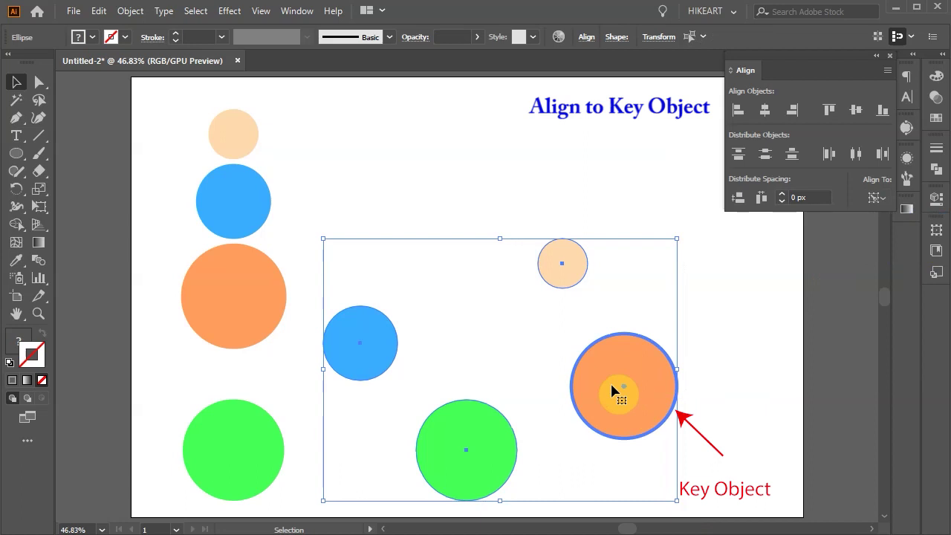
left_click(857, 153)
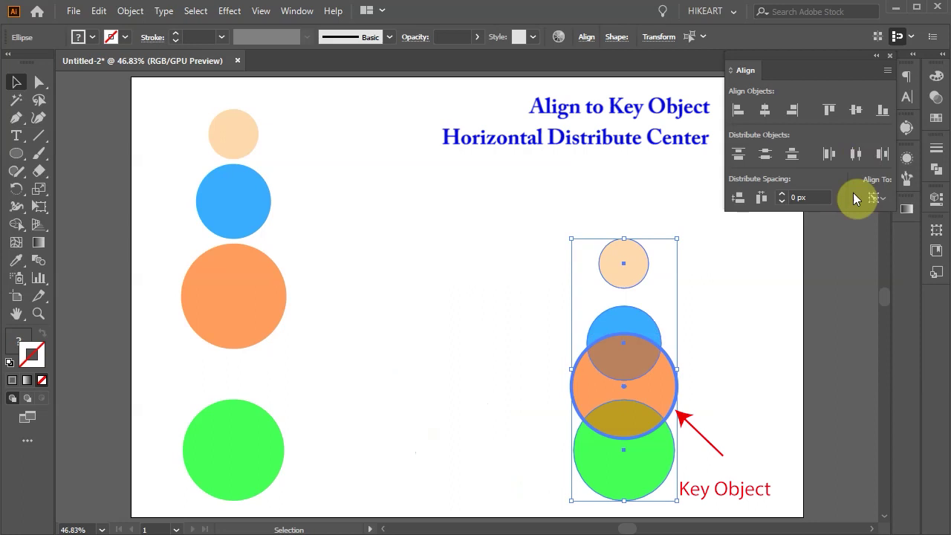
left_click(690, 348)
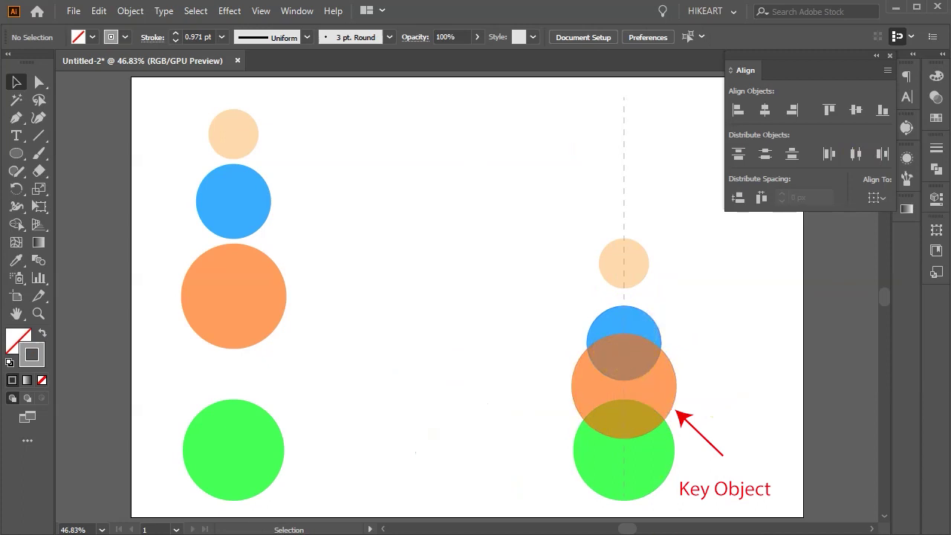
key("ctrl+z")
- Make the green circle the key object, apply Horizontal Distribute Center to the scattered circles, and deselect
left_click(490, 425)
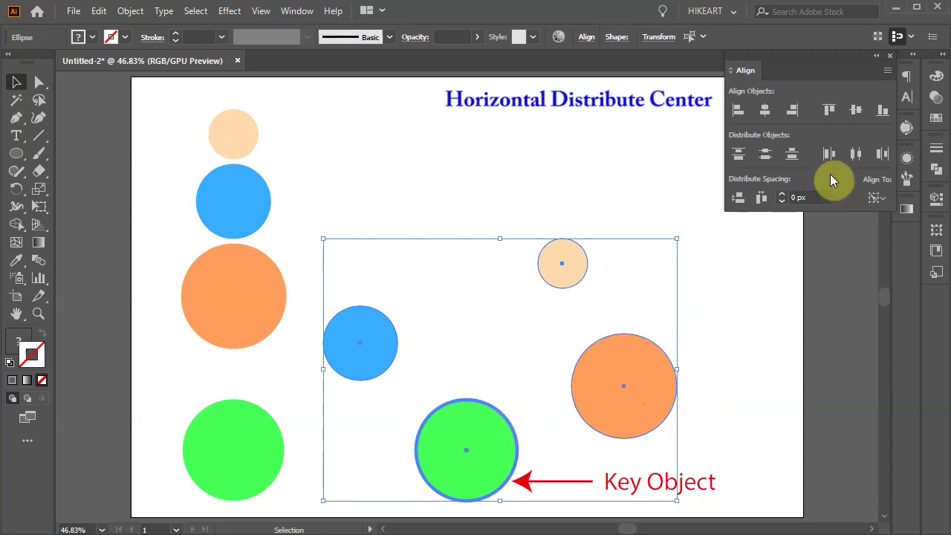
left_click(855, 154)
key("ctrl+shift+a")
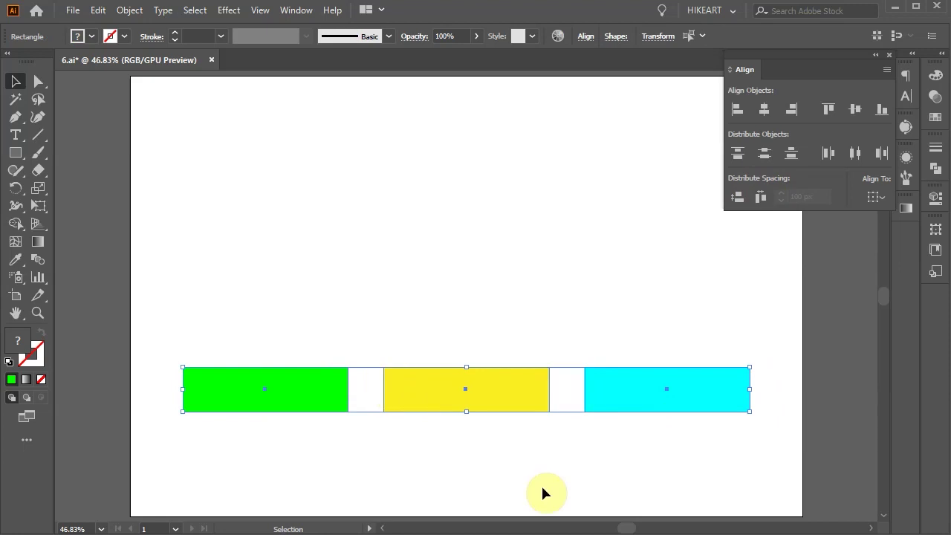
- Undo the rectangles' last spacing change, try Horizontal Distribute Space on all three with Align to Artboard, and undo that too
key("ctrl+z")
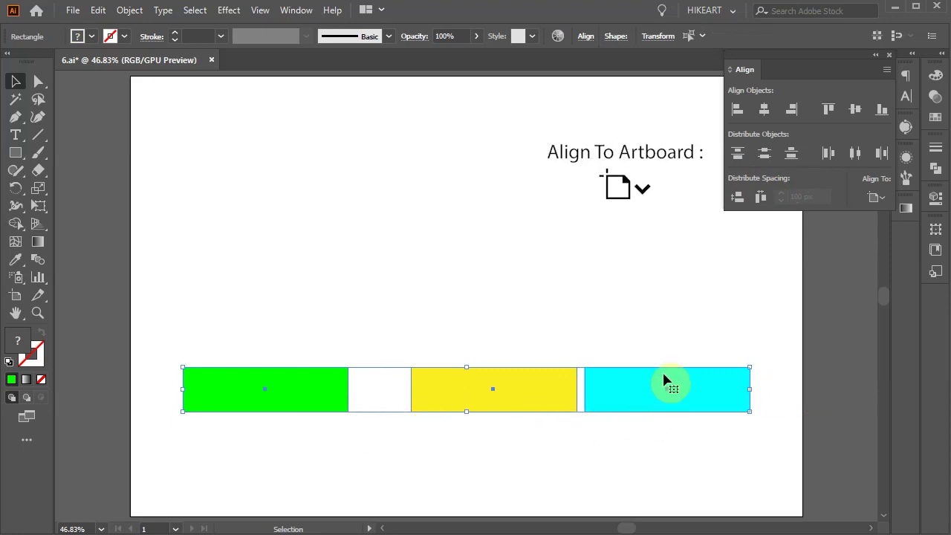
left_click(877, 197)
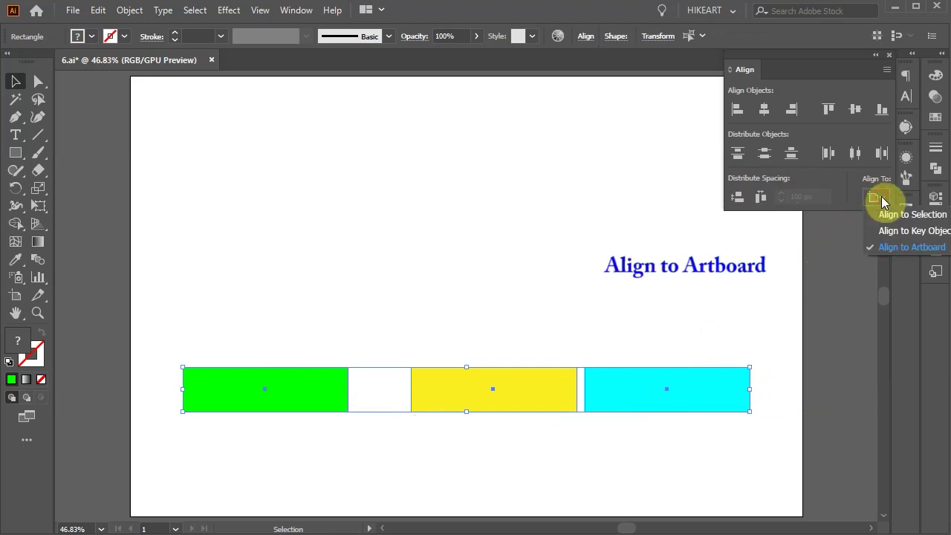
left_click(883, 247)
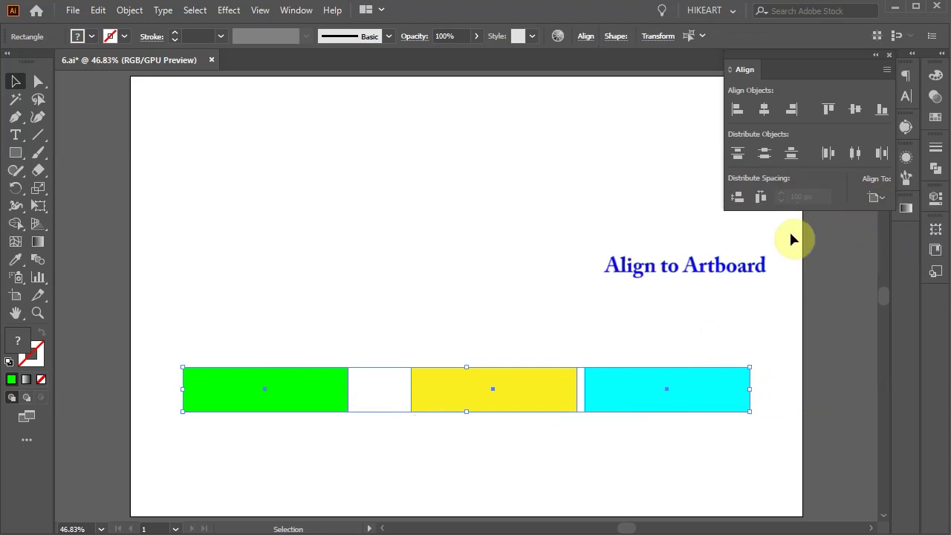
left_click(761, 197)
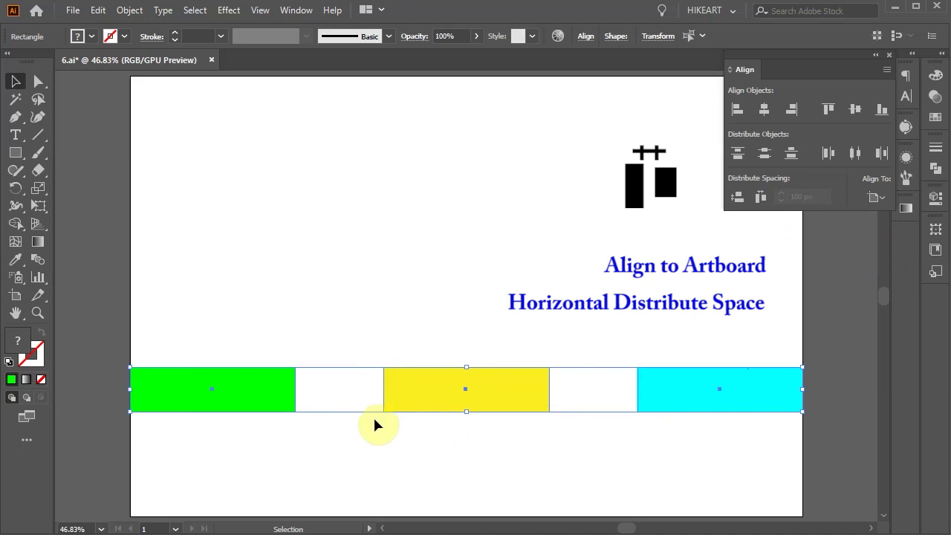
key("ctrl+z")
- Space the green, yellow and cyan rectangles evenly with Horizontal Distribute Space and Align to Selection
left_click(878, 198)
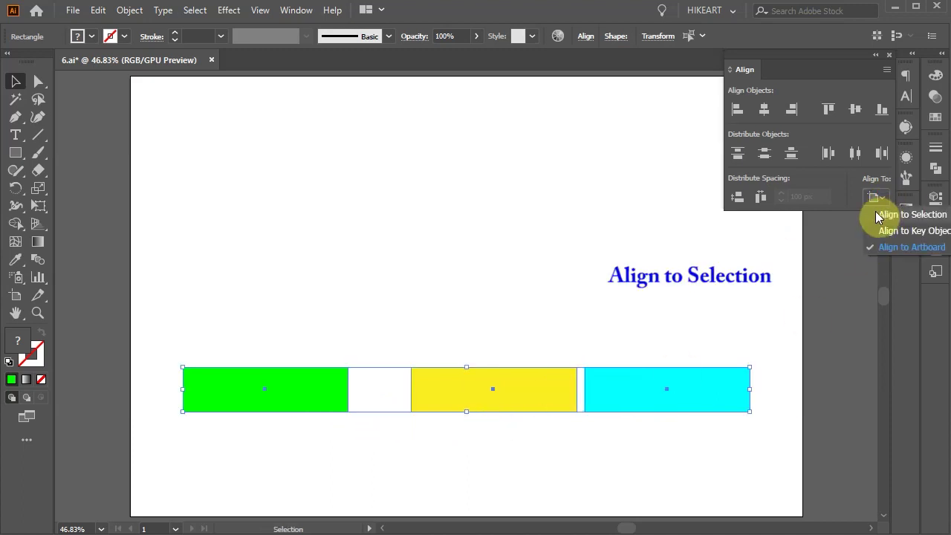
left_click(871, 215)
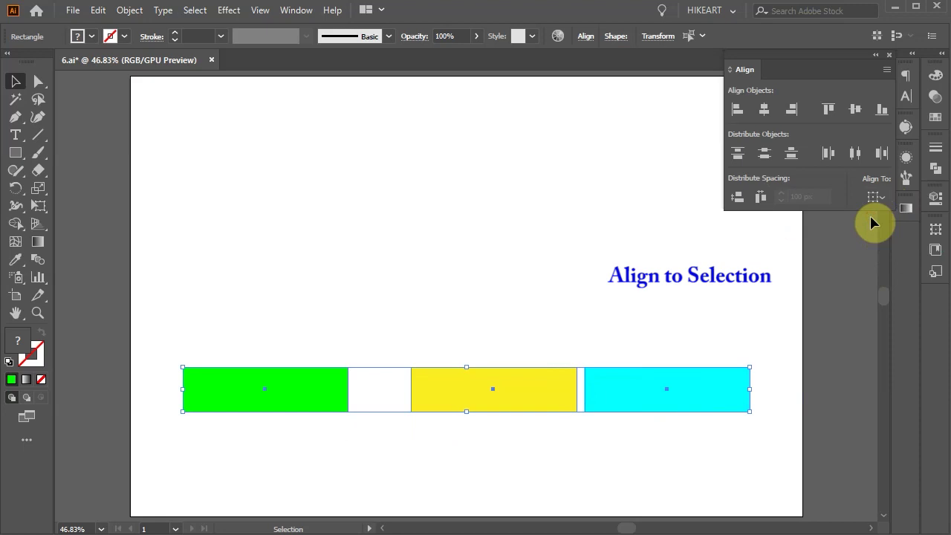
left_click(761, 195)
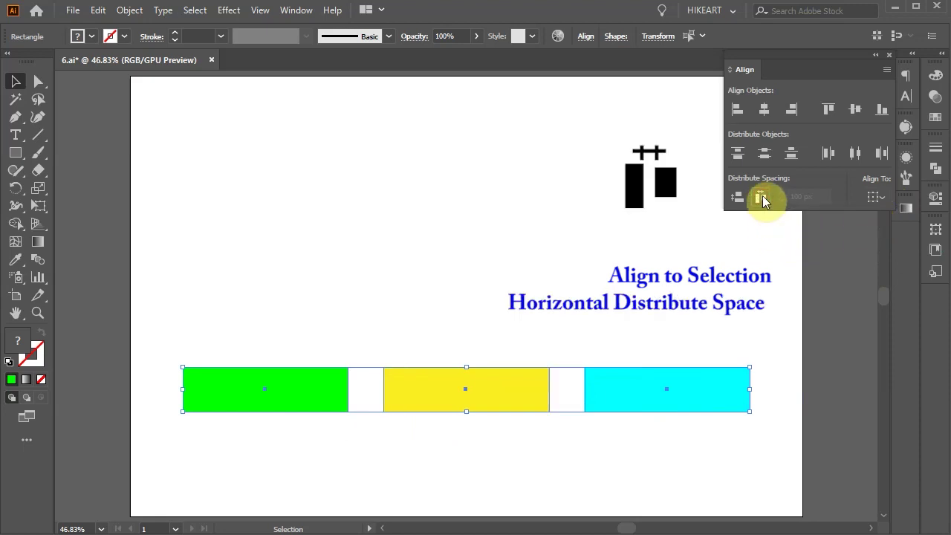